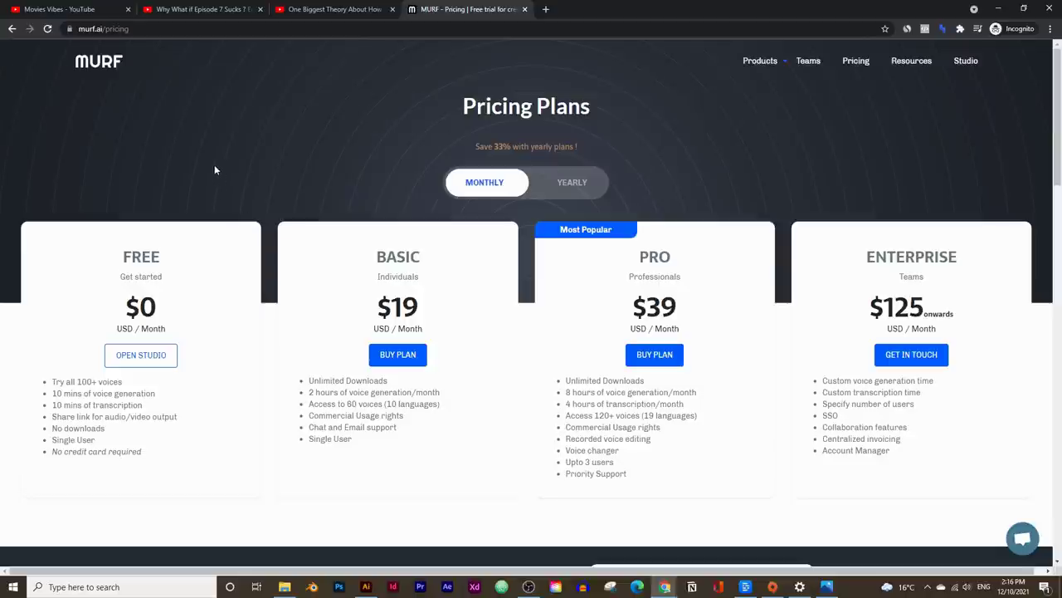
- Create a new Murf Studio project named Story Brand Review, leaving the image or video upload for another time
click(998, 8)
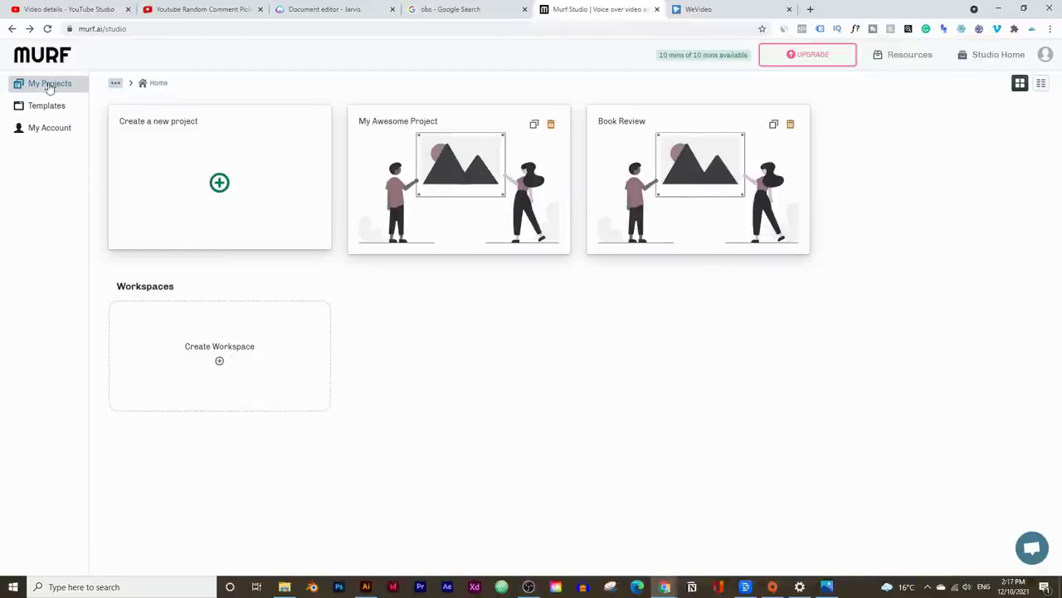
click(224, 195)
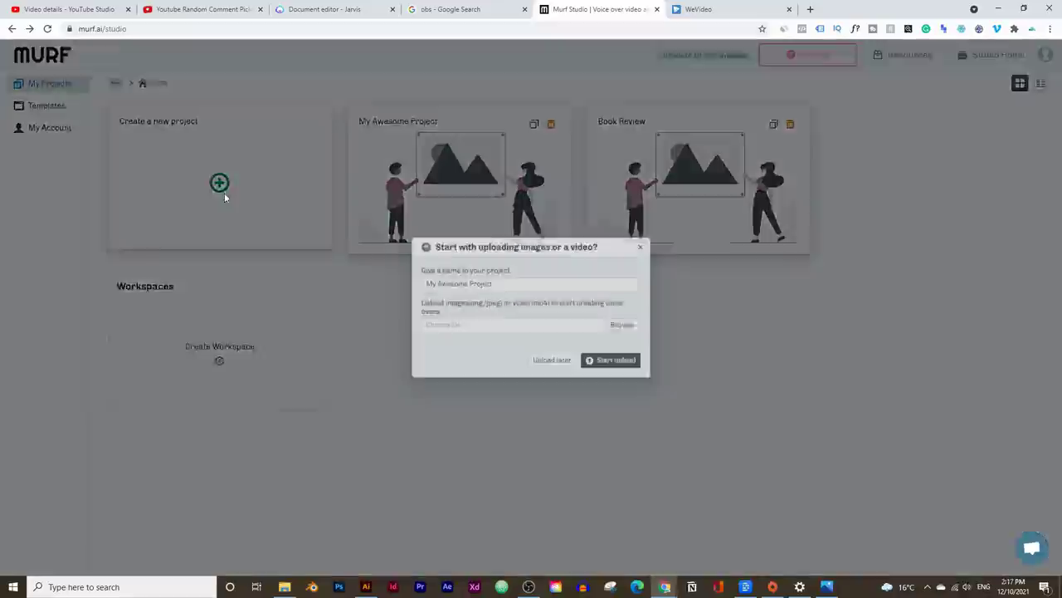
drag(503, 276, 386, 290)
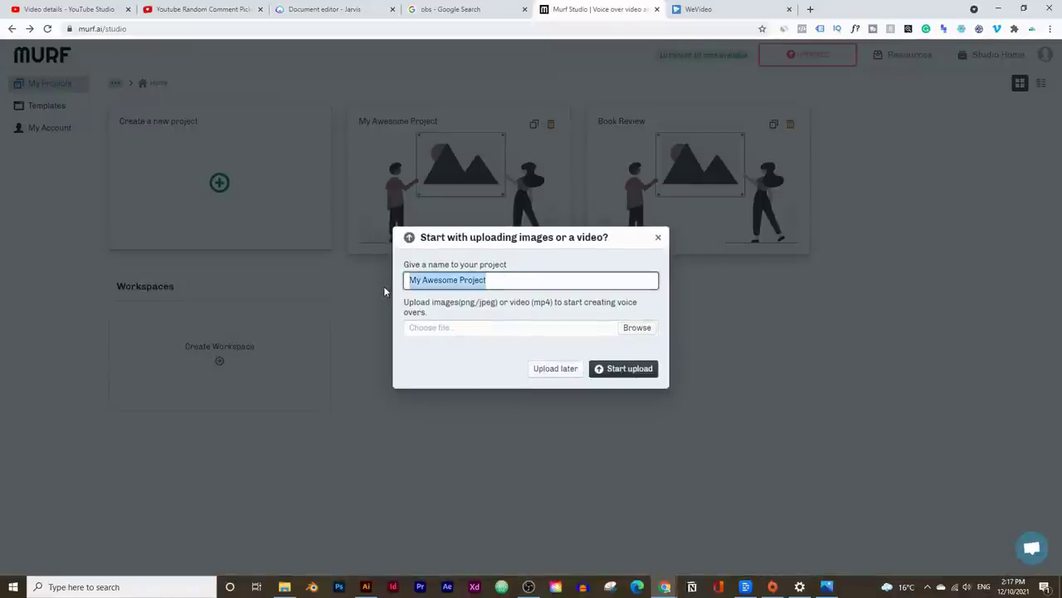
text(Sto)
key(BackSpace)
key(BackSpace)
text(tory )
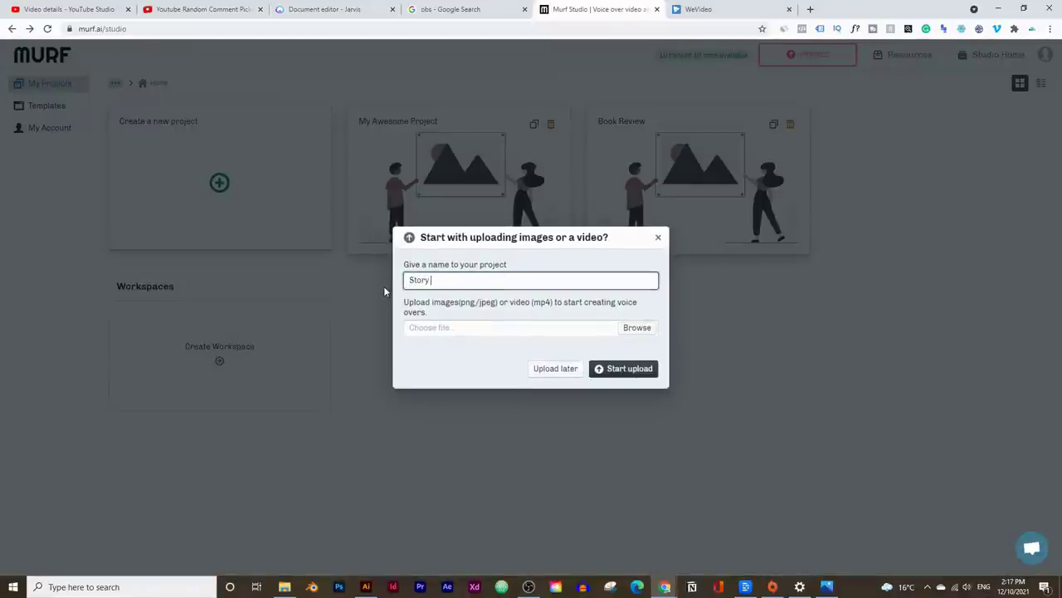
text(Brand Ren)
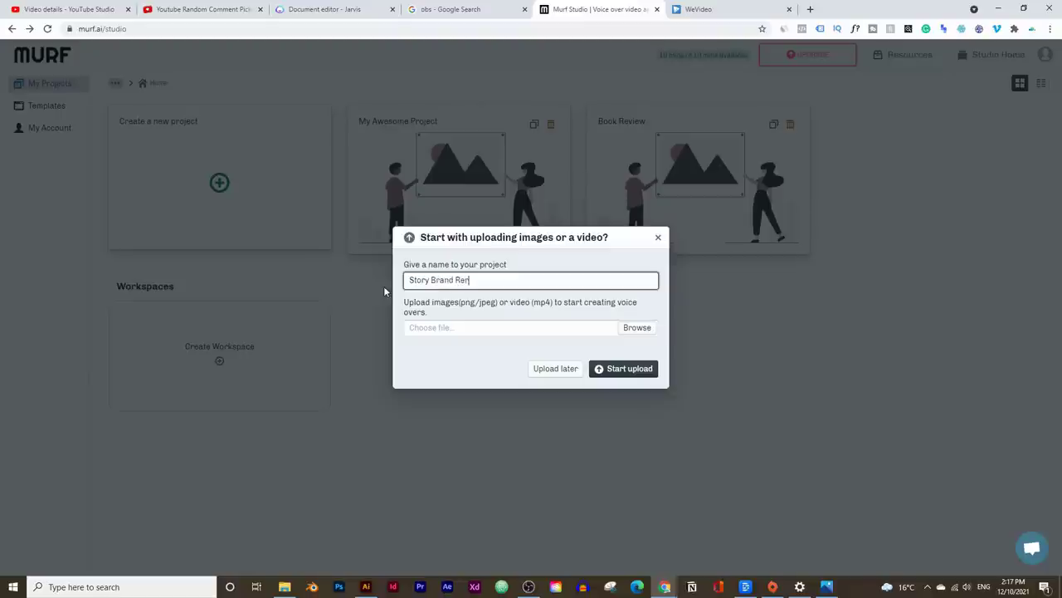
key(BackSpace)
text(view)
click(555, 370)
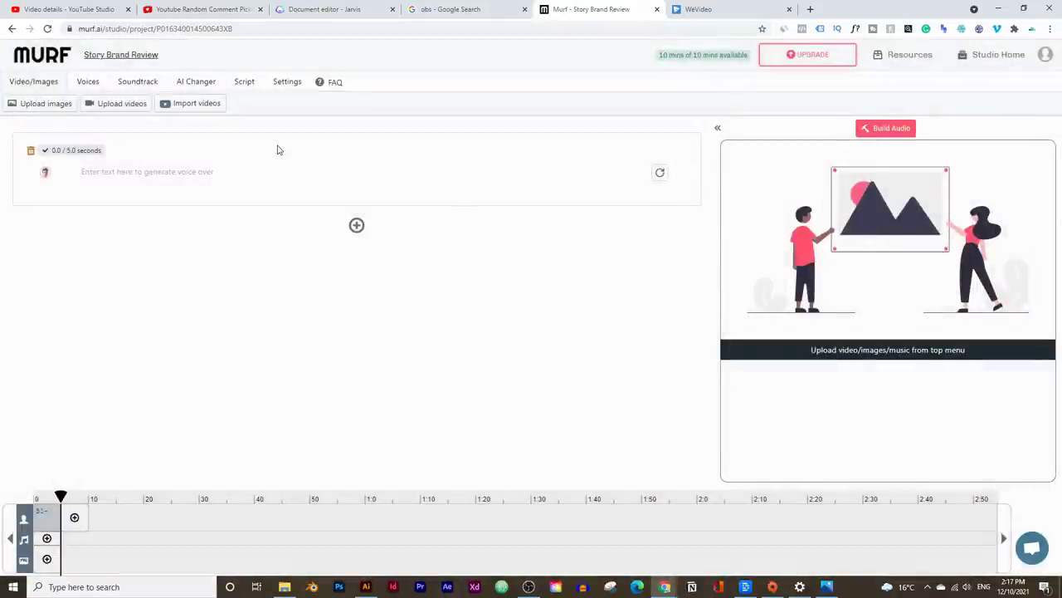
- Assign the middle-aged US English voice Adam (M) to the empty voice-over text block
click(78, 180)
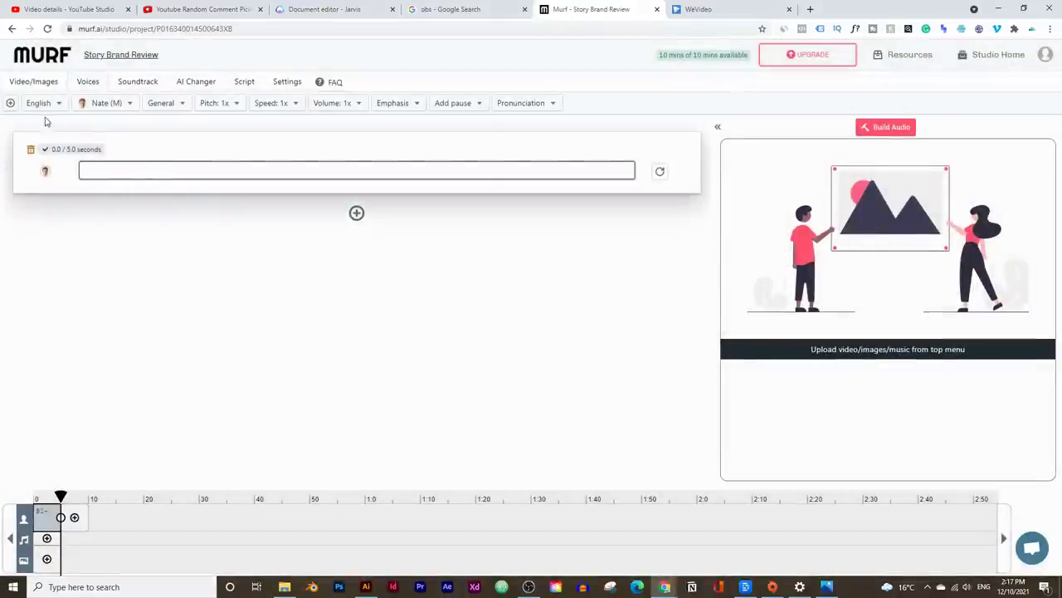
click(109, 104)
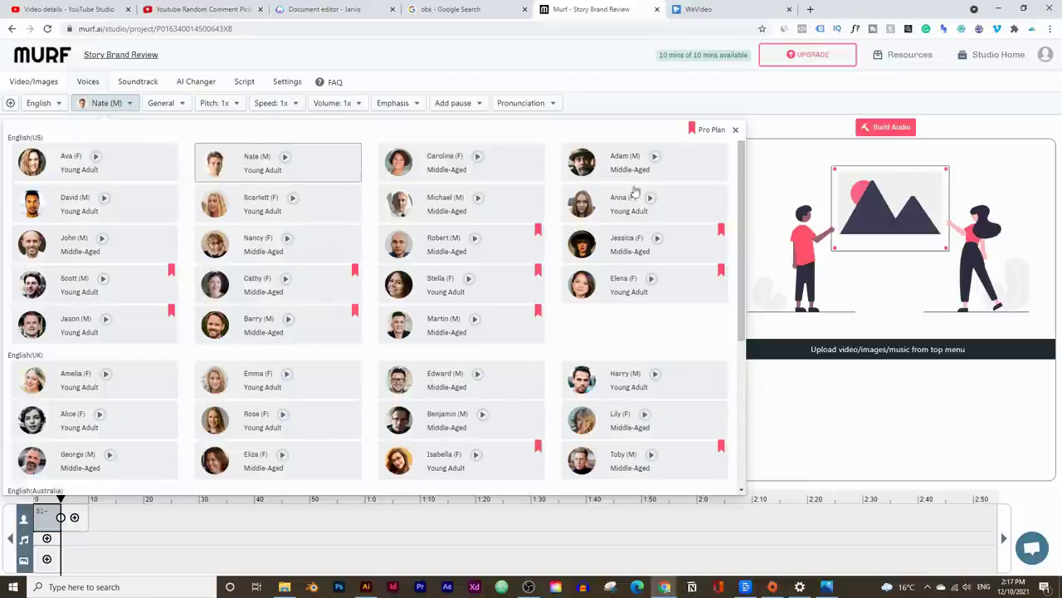
click(615, 170)
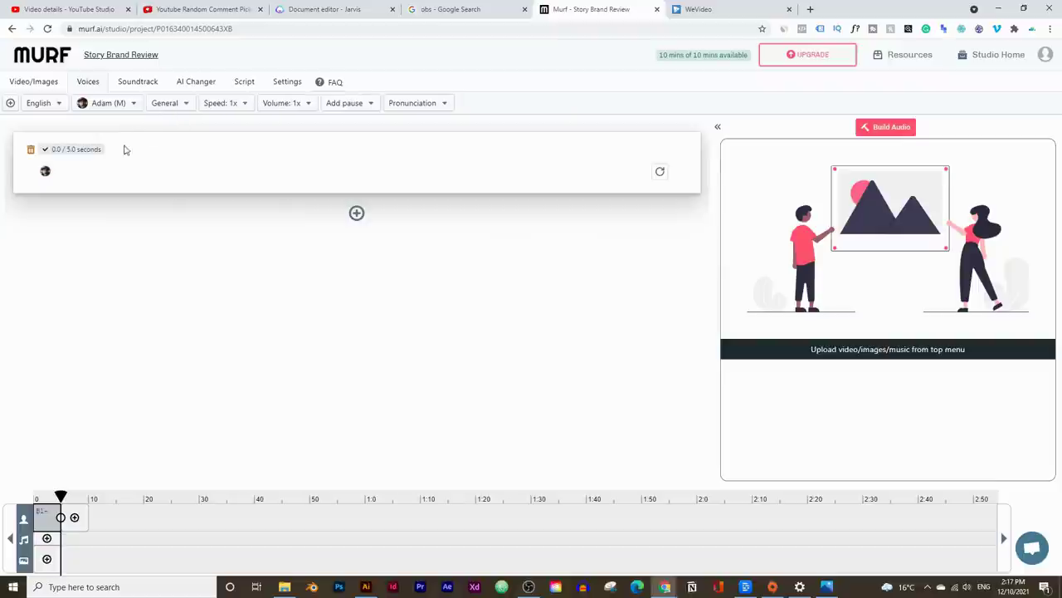
click(178, 169)
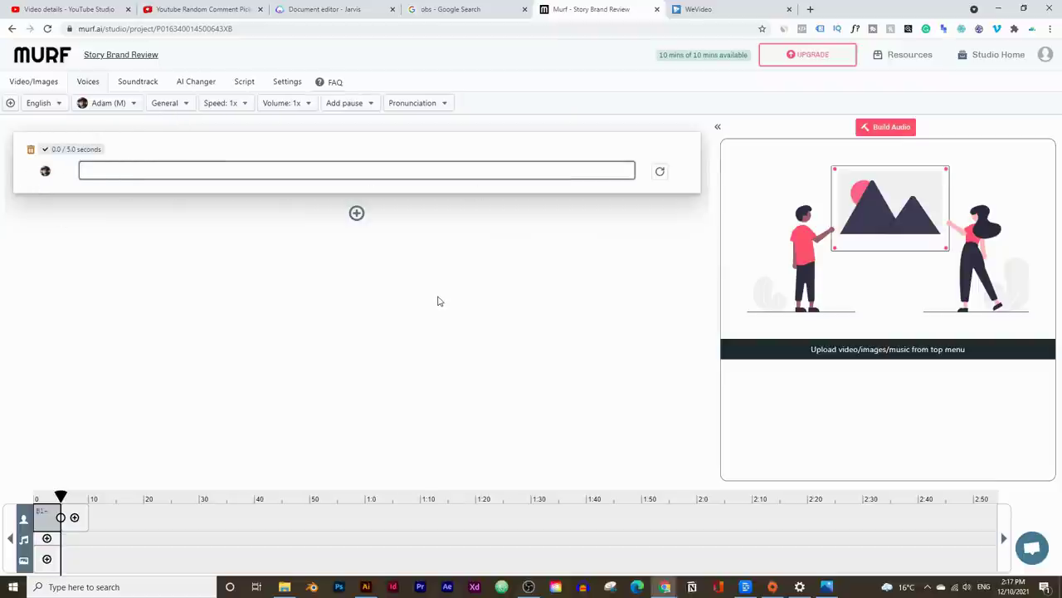
- Switch to the Jarvis document and copy the paragraph beginning "One story with different variations connects more deeply with people."
click(328, 9)
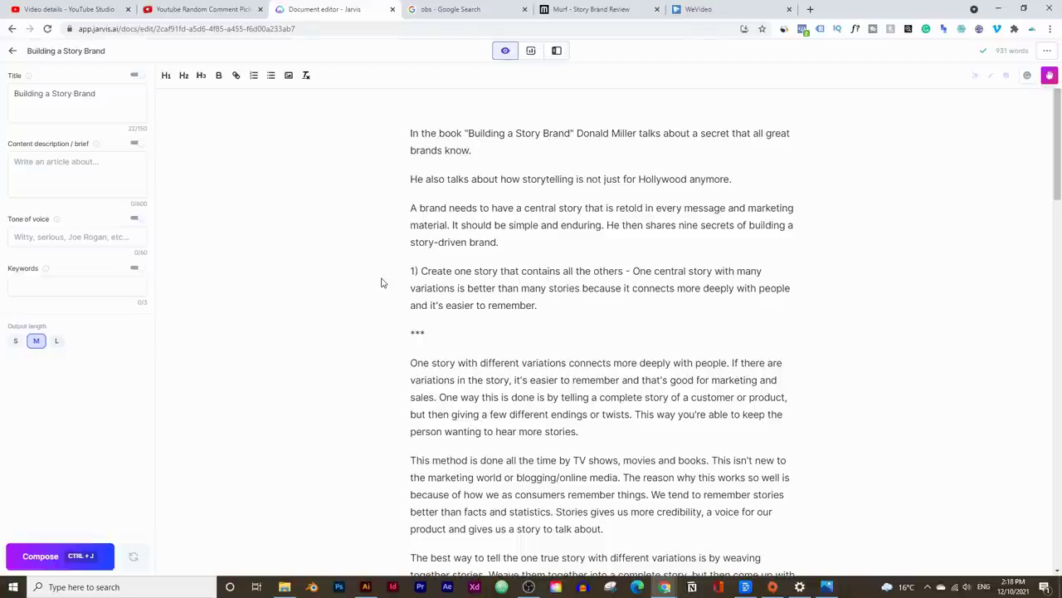
scroll(516, 292, down, 1)
drag(657, 374, 410, 305)
right_click(465, 331)
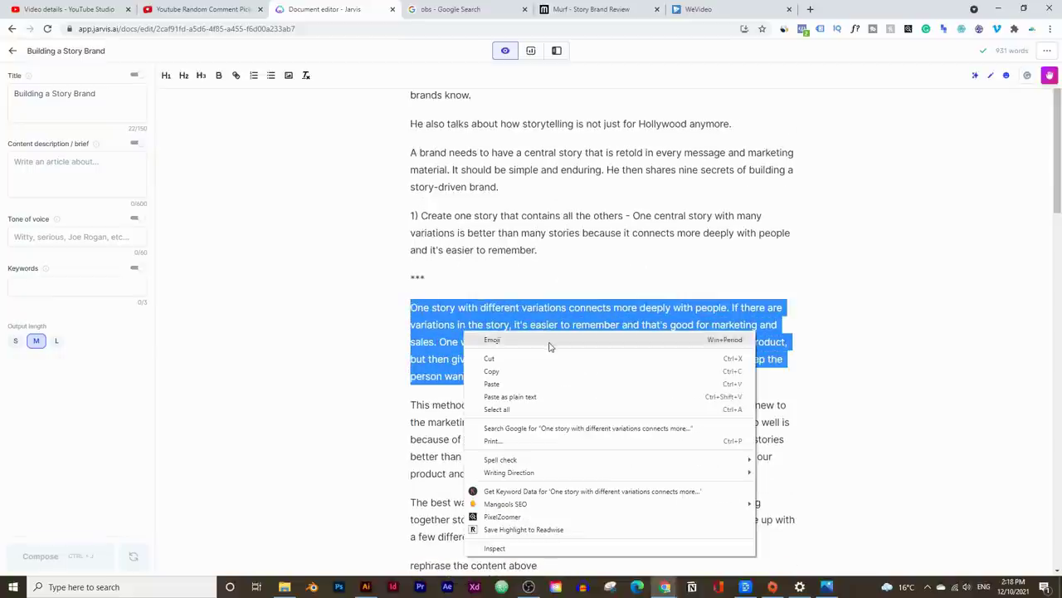
click(550, 371)
scroll(579, 318, up, 1)
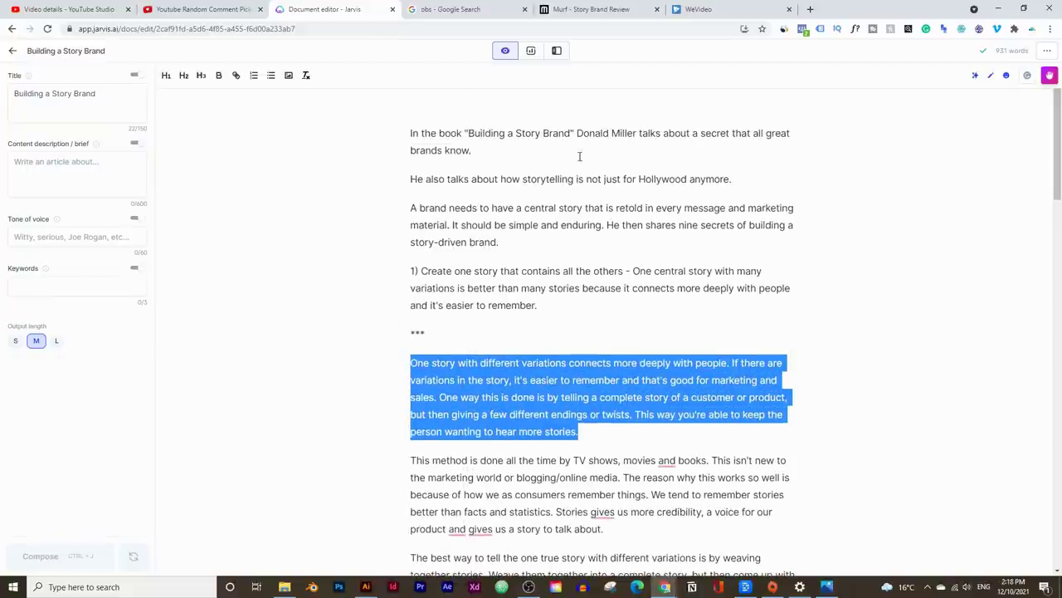
- Switch back to Murf, paste the copied paragraph into the voice-over text block and build the audio
click(588, 10)
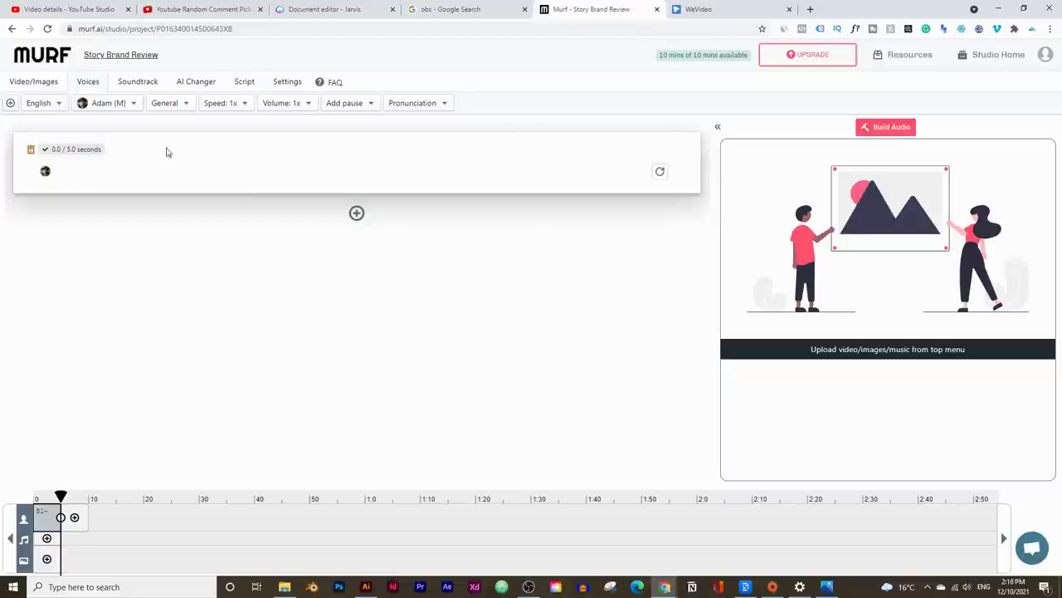
click(128, 170)
key(ctrl+v)
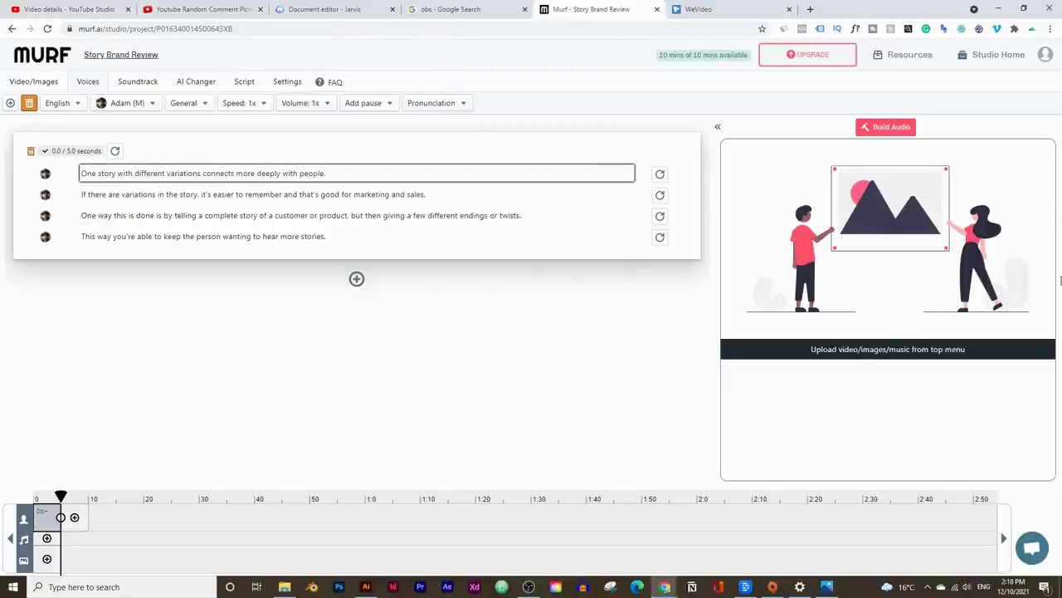
click(886, 130)
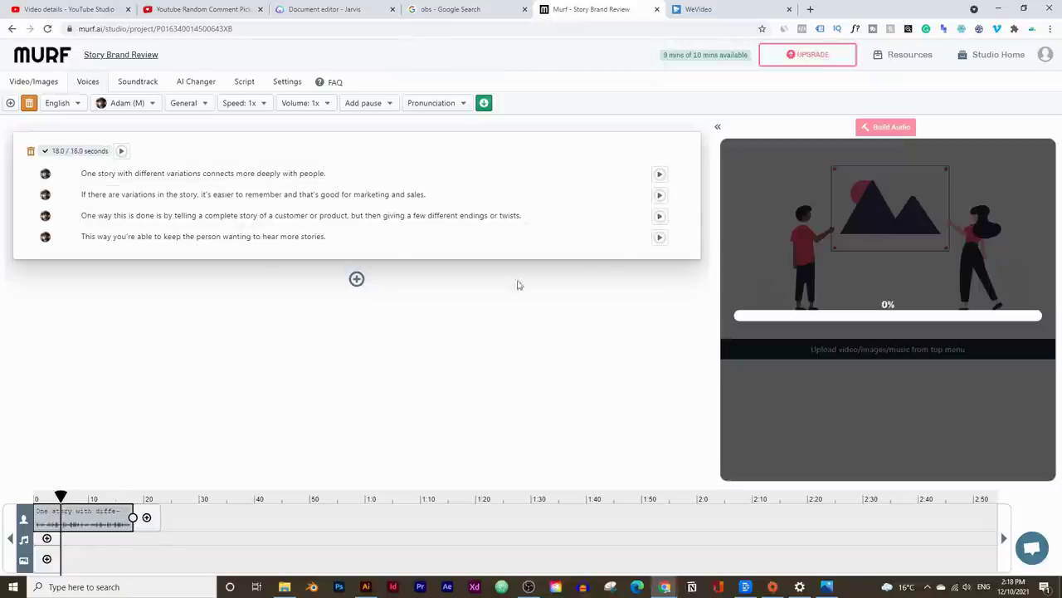
- Play the built voice-over from the beginning and check its desktop audio level in the OBS mixer
drag(61, 495, 4, 491)
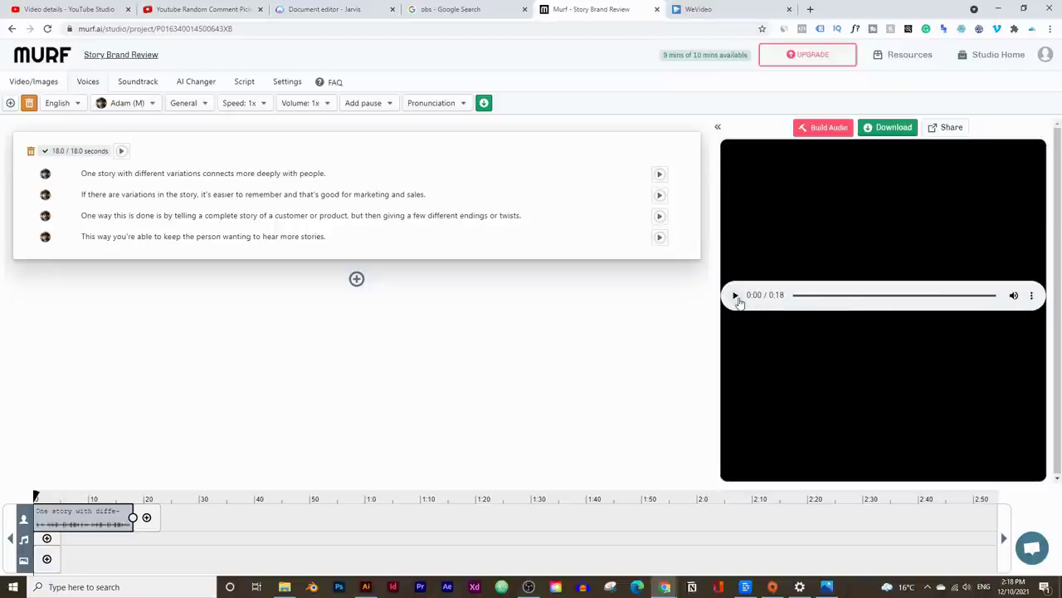
click(528, 586)
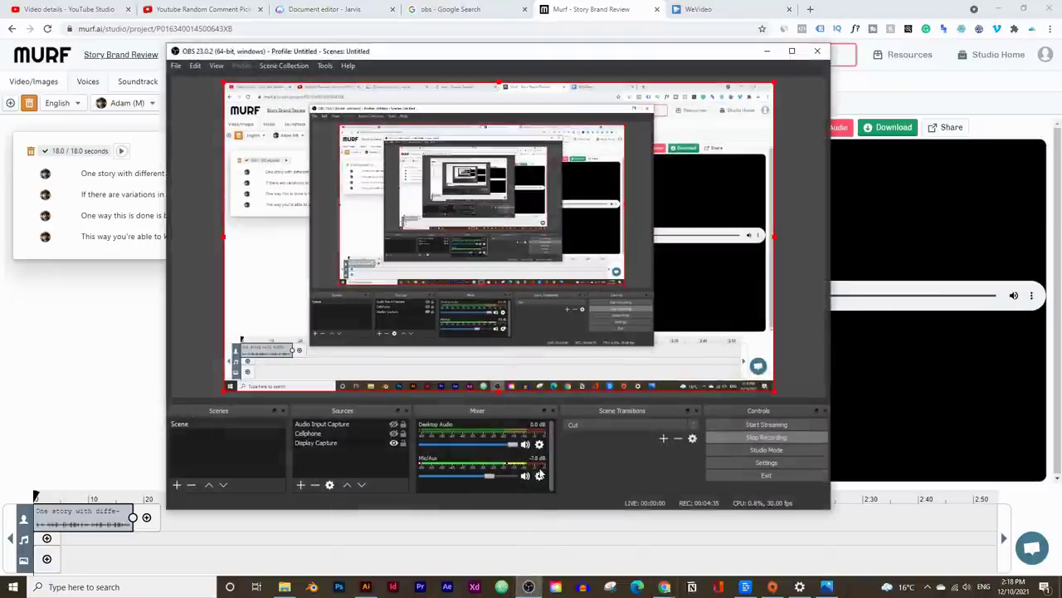
click(894, 254)
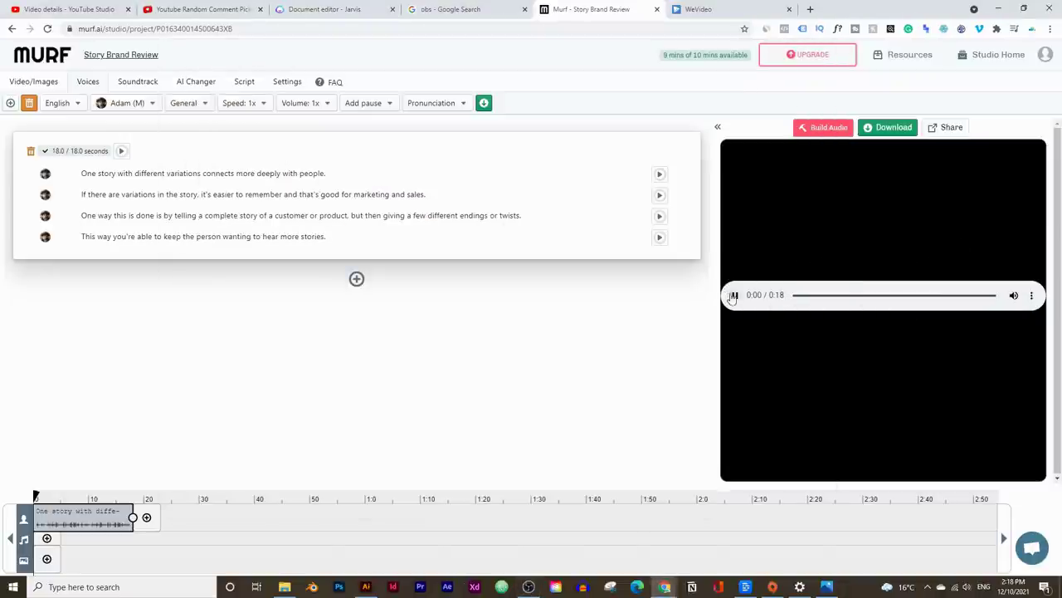
click(529, 587)
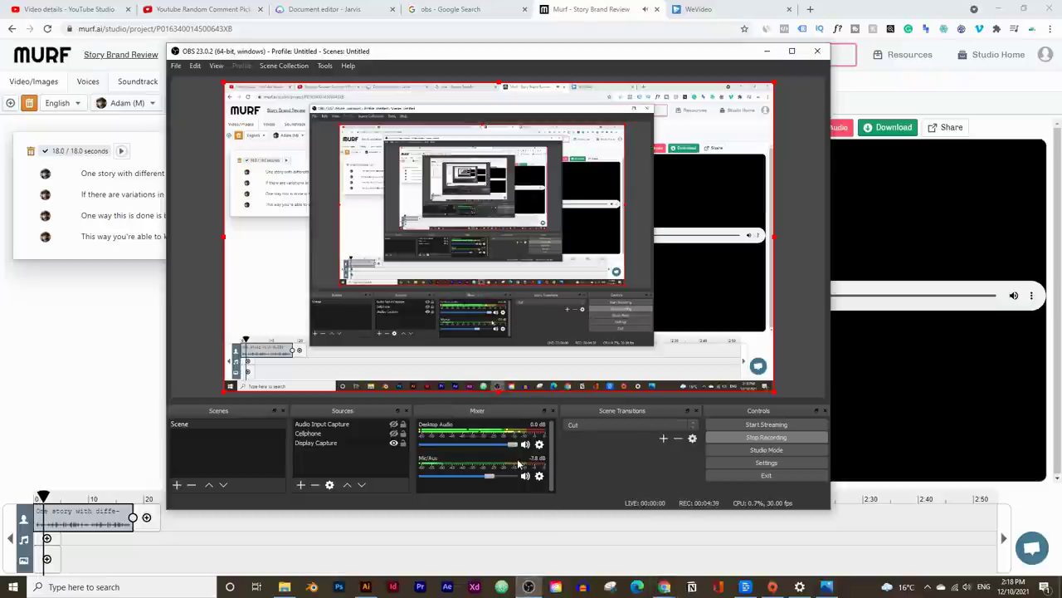
click(132, 389)
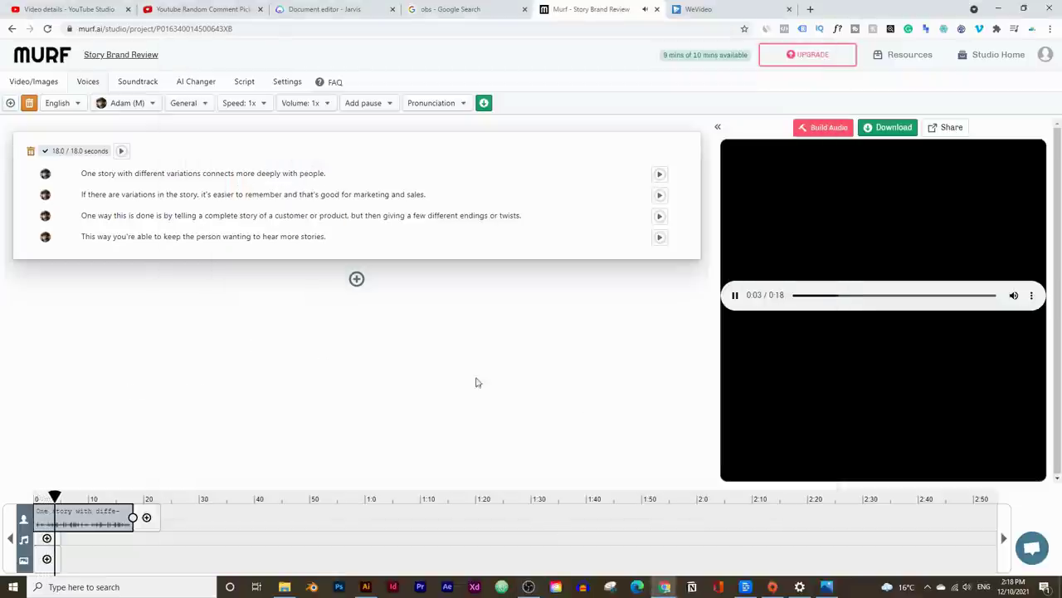
- Raise the system headphone volume to 100 while the voice-over plays
click(966, 587)
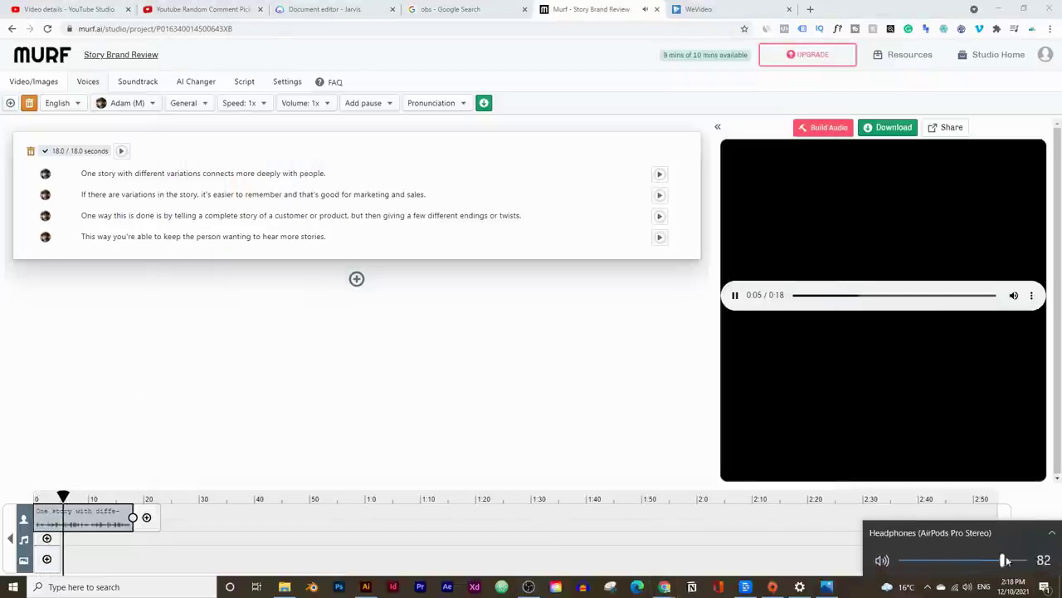
drag(1007, 560, 1029, 560)
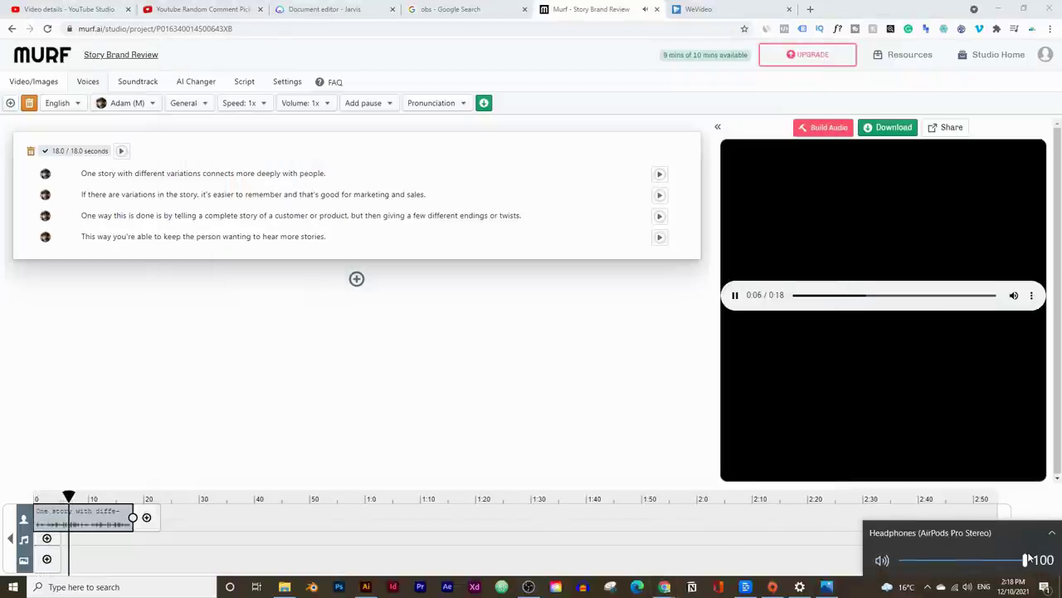
click(604, 426)
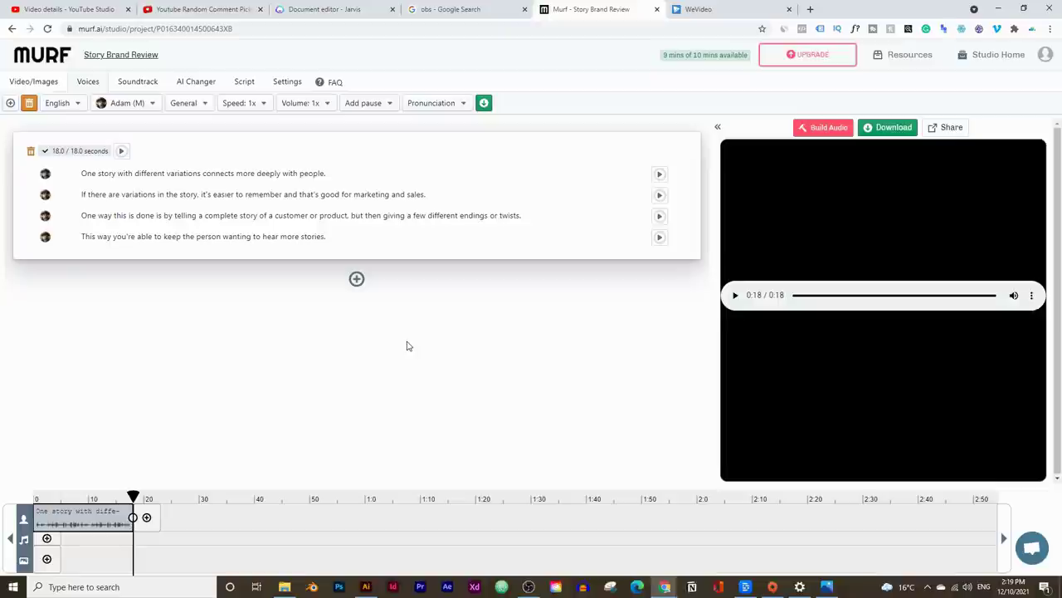
- Switch the voice of all four sentences to David (M) and rebuild the audio
click(139, 105)
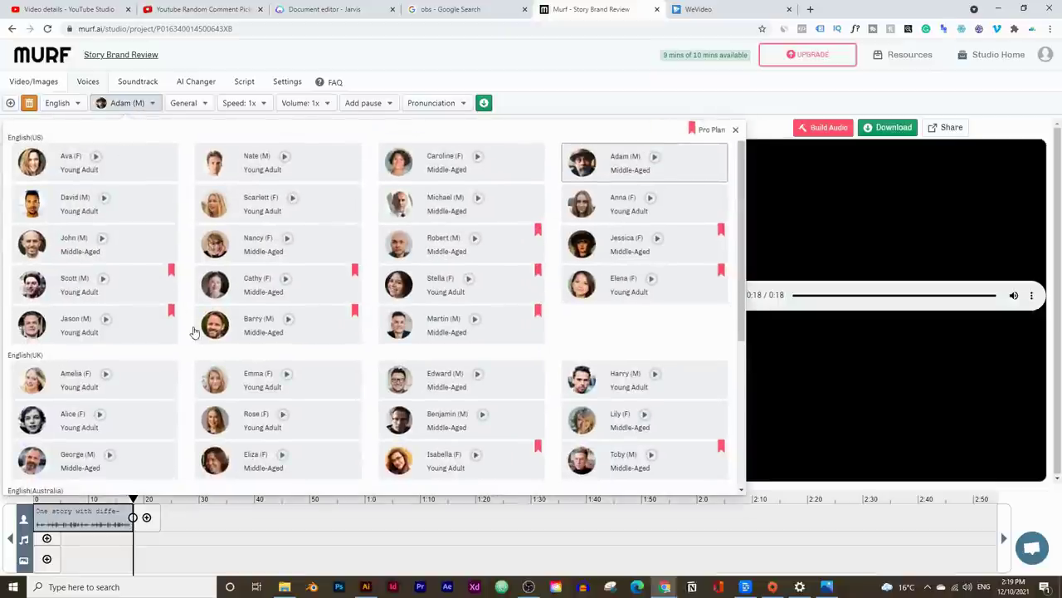
click(68, 211)
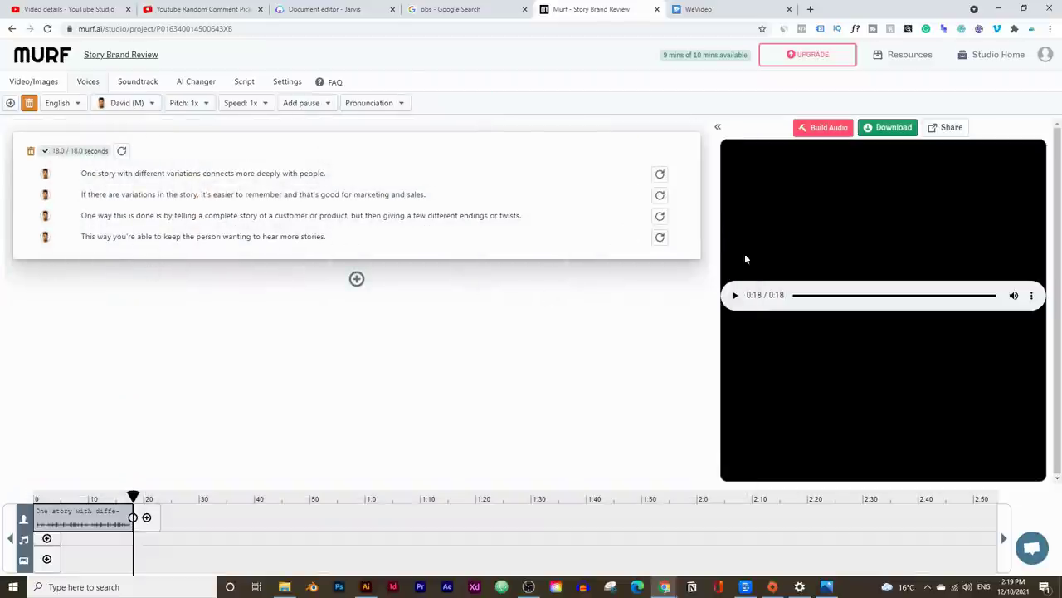
click(734, 296)
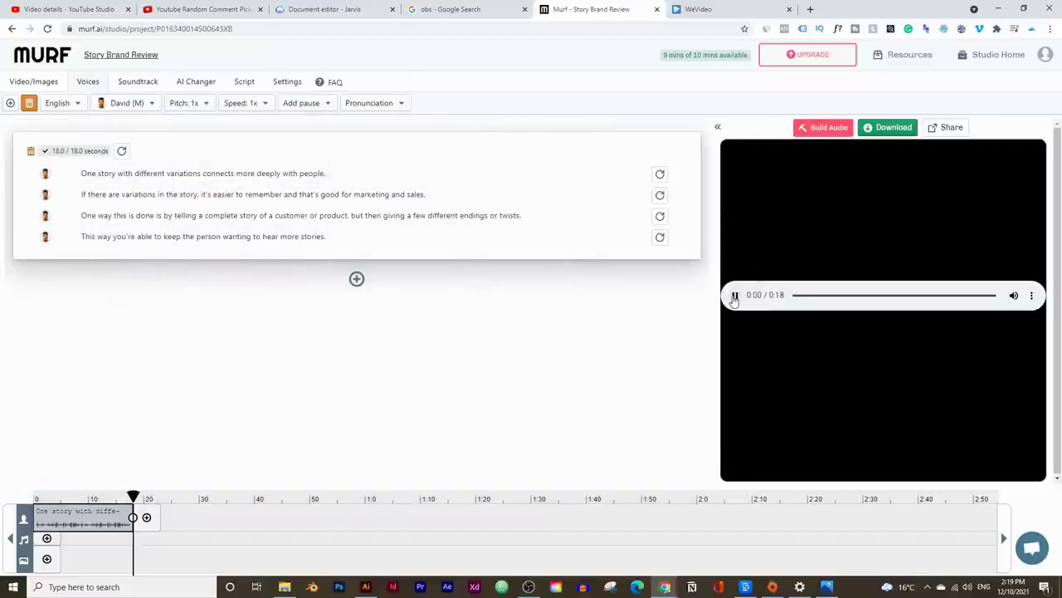
click(734, 296)
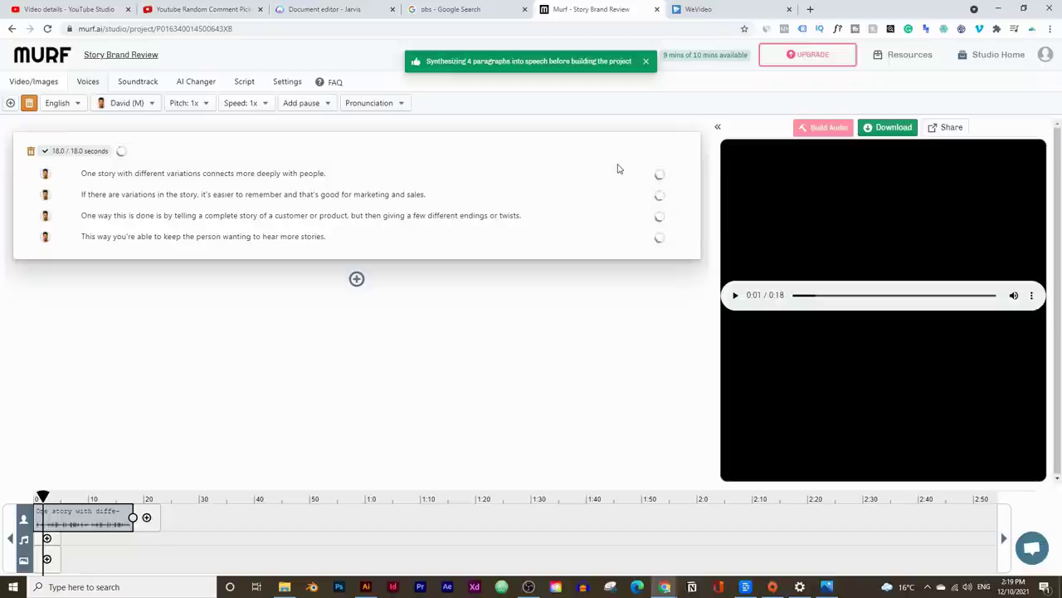
- Listen to the start of the voice-over rebuilt with the David voice
click(124, 103)
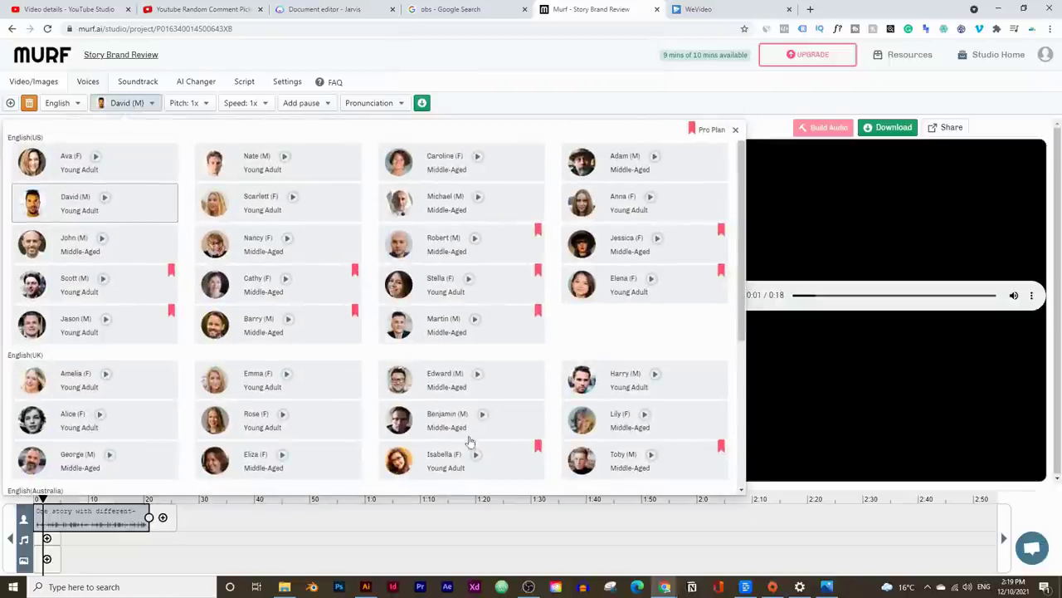
click(513, 102)
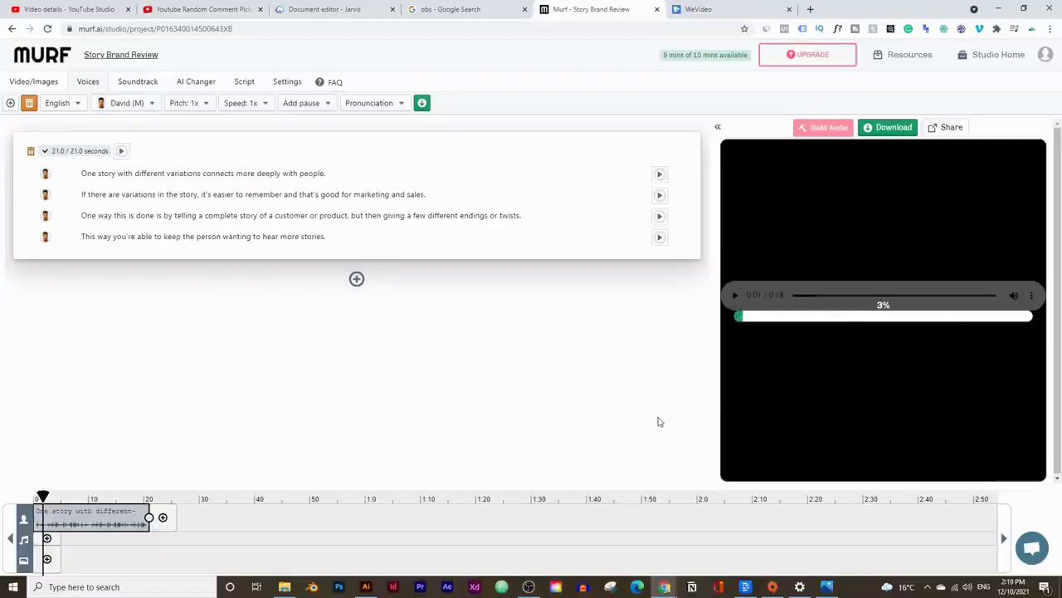
click(733, 299)
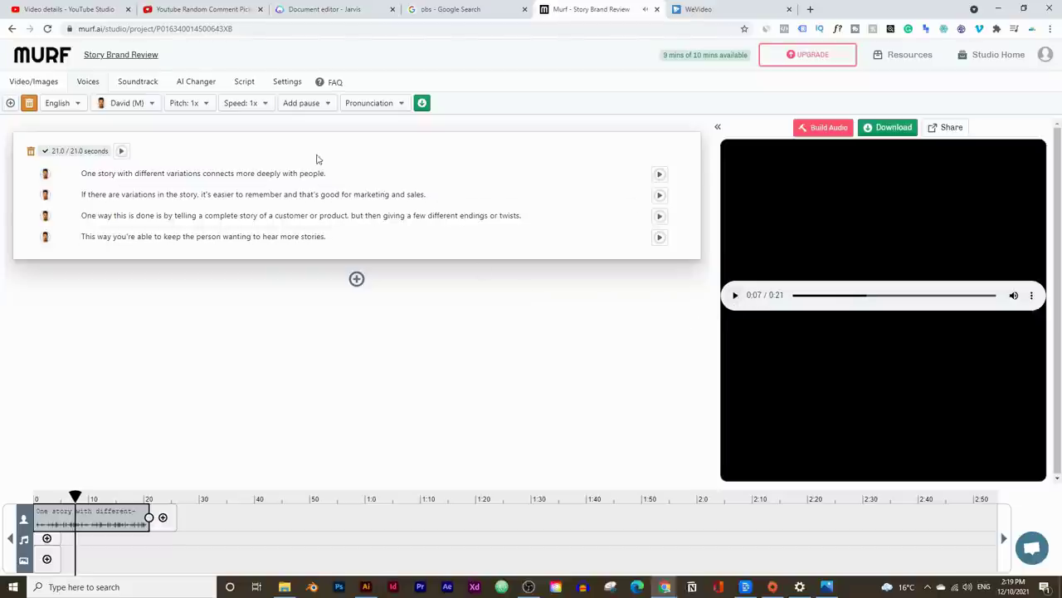
- Switch the voice of the four sentences to Adam (M) and look over its style, speed and volume options
click(140, 103)
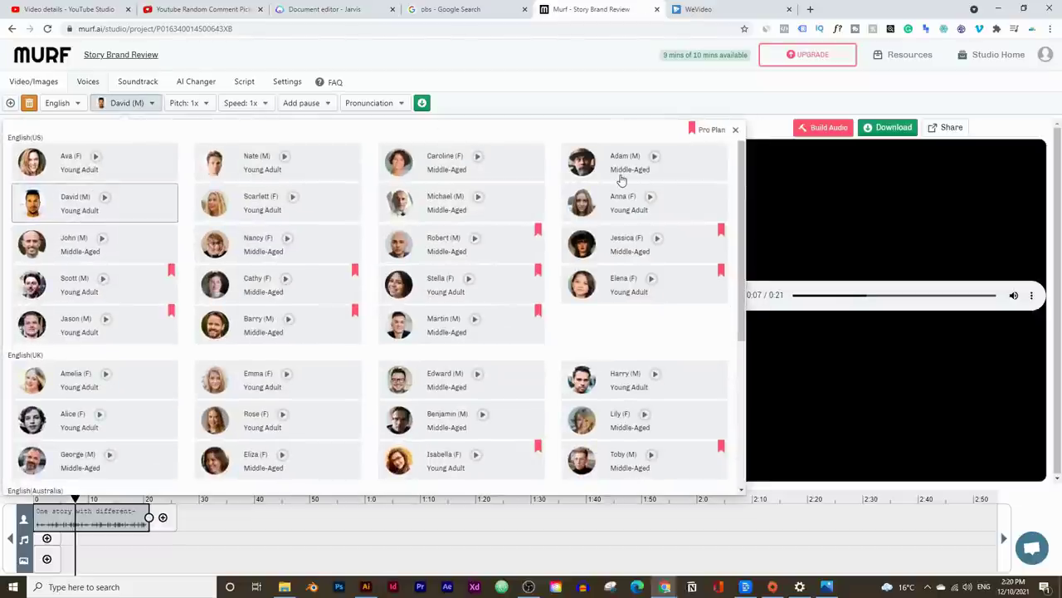
click(614, 166)
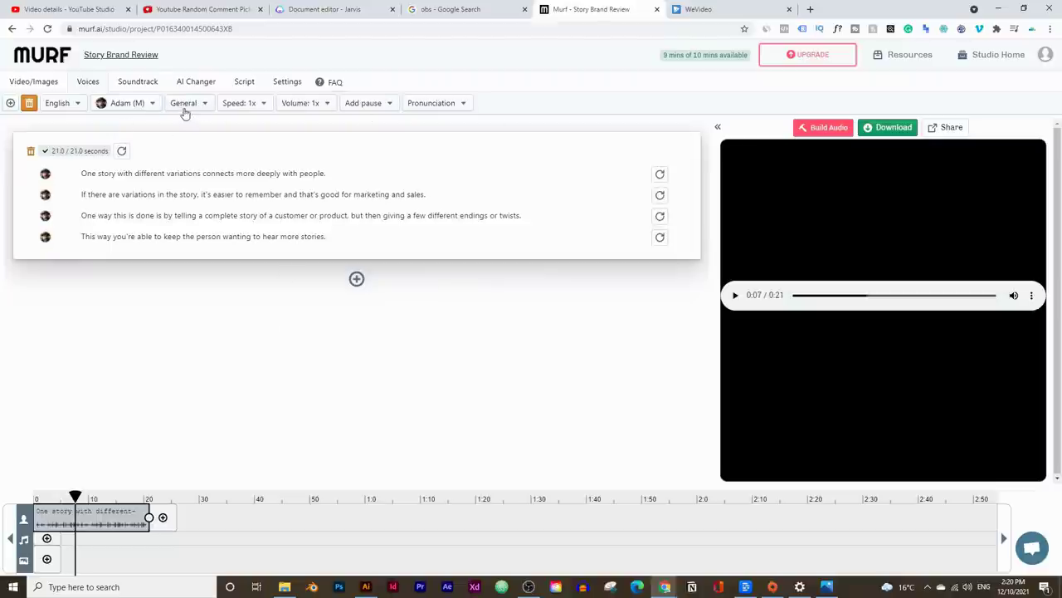
click(184, 106)
click(190, 103)
click(201, 105)
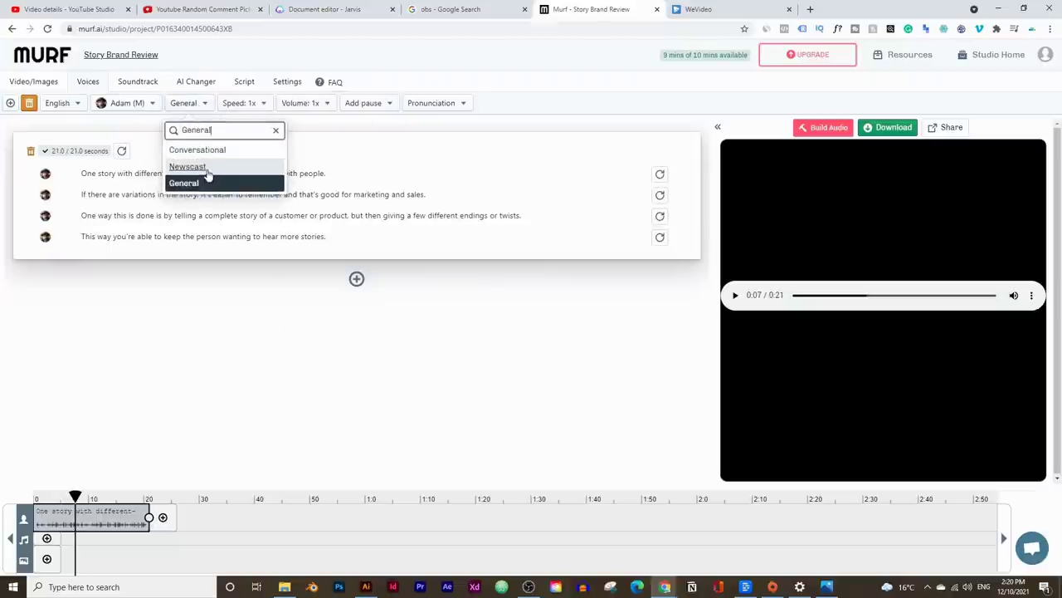
click(233, 103)
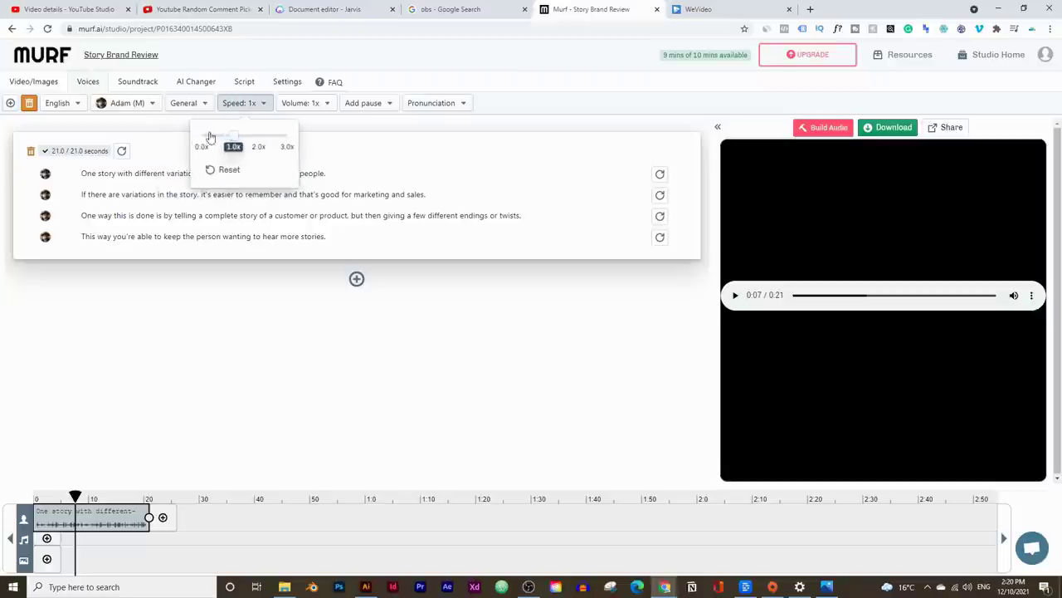
click(292, 108)
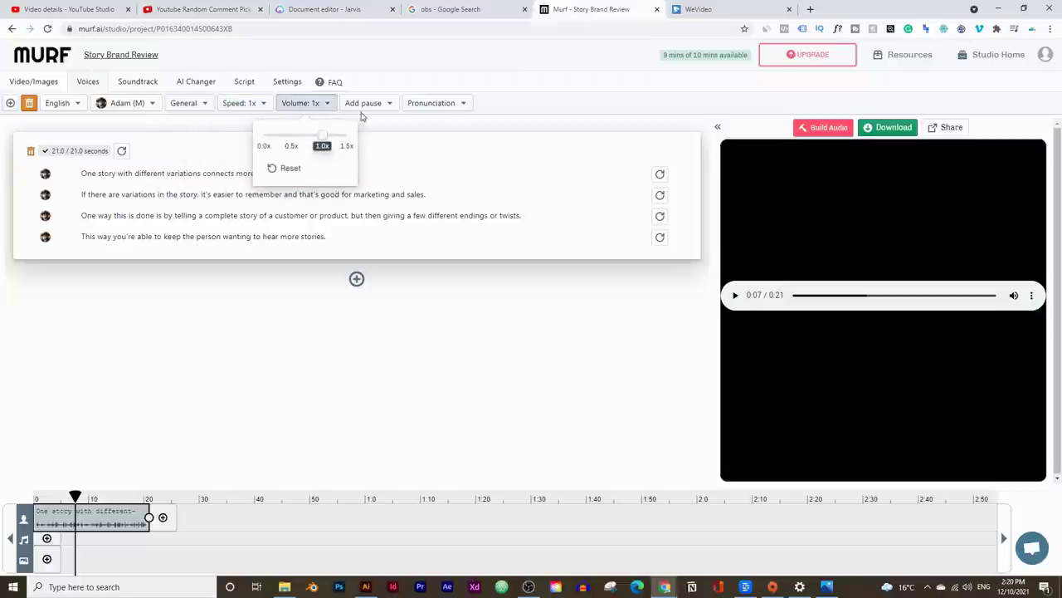
- Examine the pronunciation customization for the word "variations" in the first sentence and leave it without saving
click(423, 105)
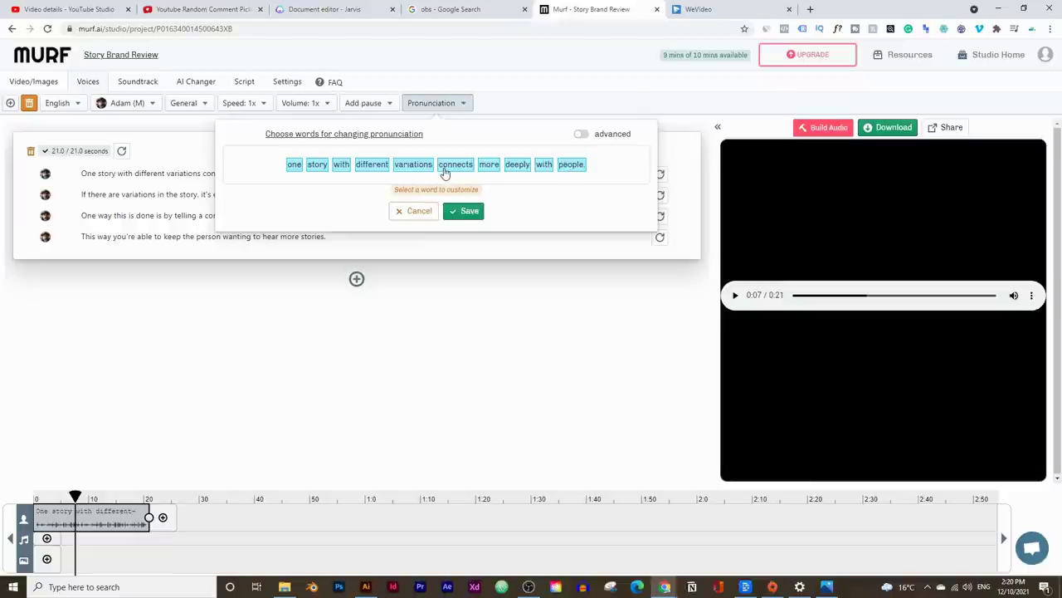
click(415, 166)
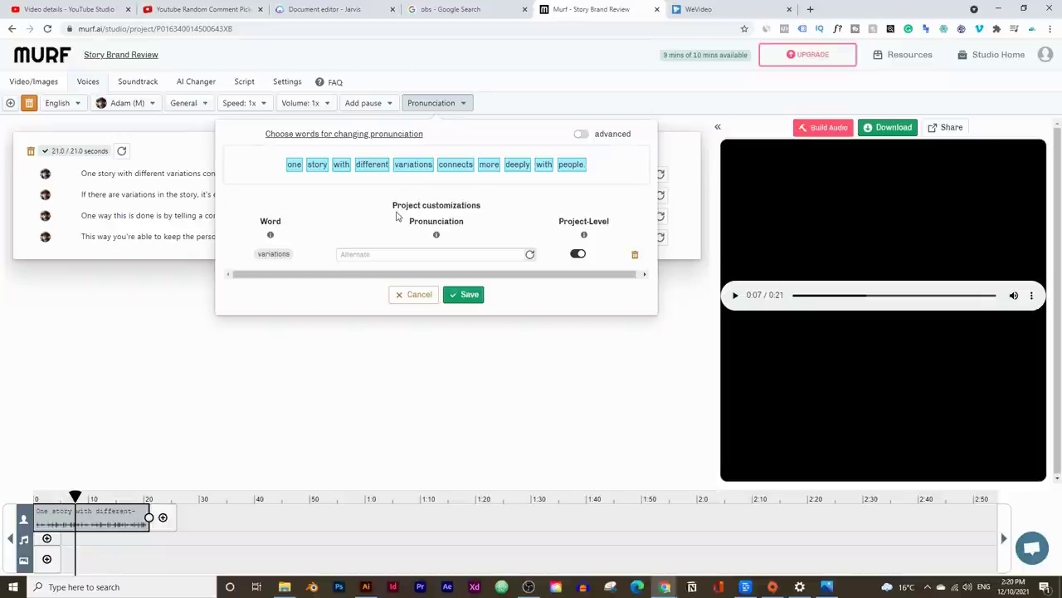
click(347, 256)
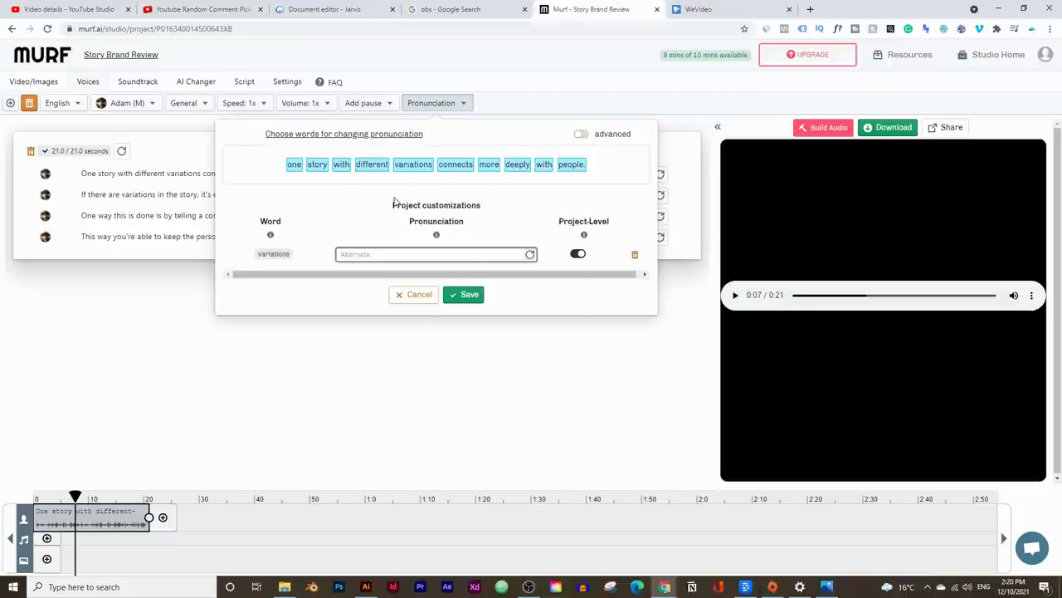
click(415, 294)
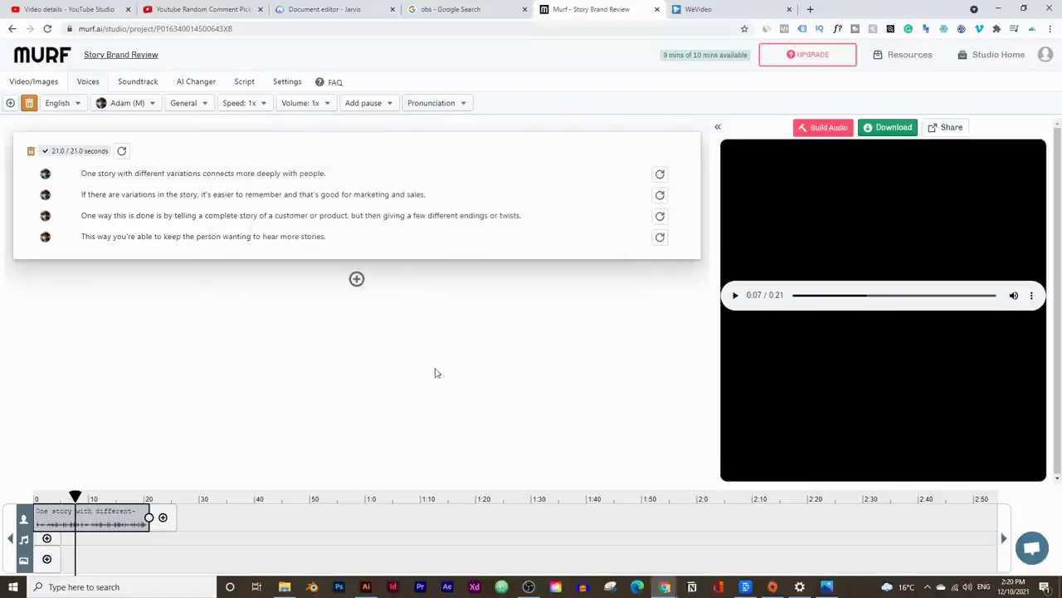
- Upload the Glacier MP3 from the Downloads folder as the project's soundtrack
click(141, 86)
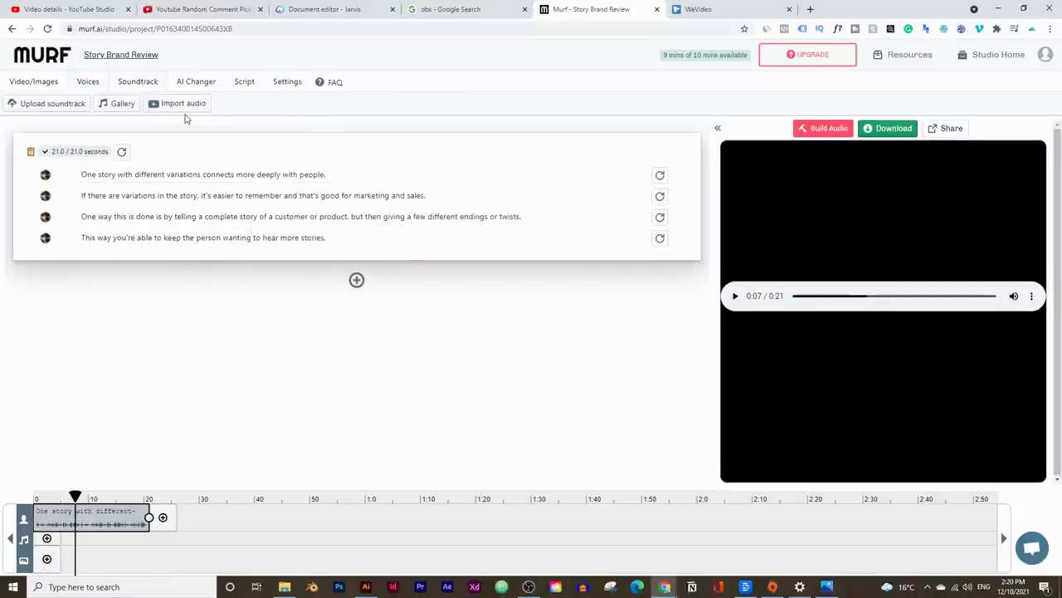
click(61, 108)
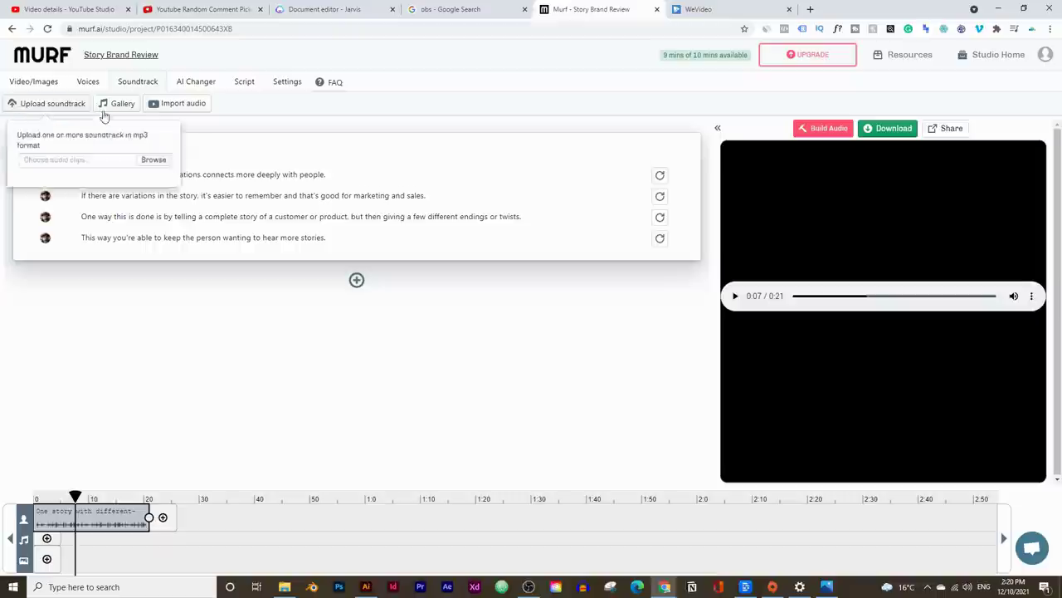
click(165, 164)
click(266, 344)
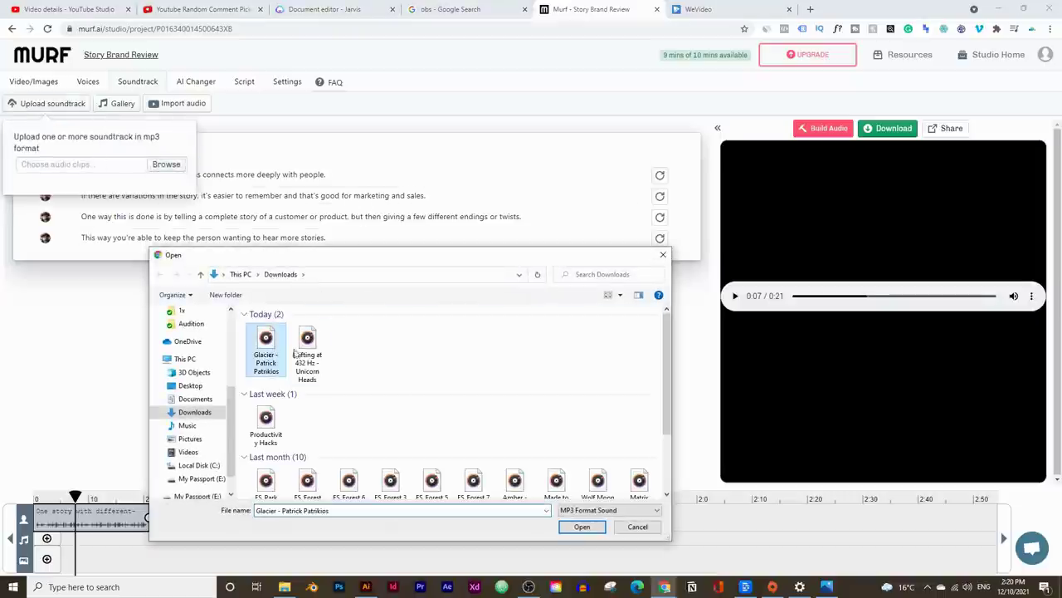
click(581, 527)
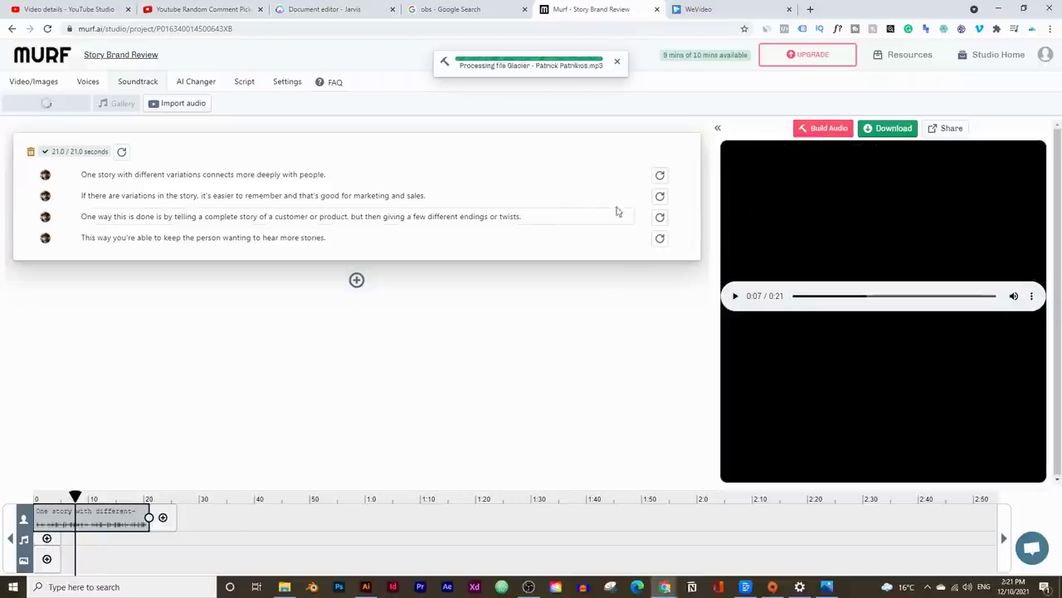
- Build the audio with the Adam voice and the Glacier soundtrack, and listen to its first seconds
click(834, 130)
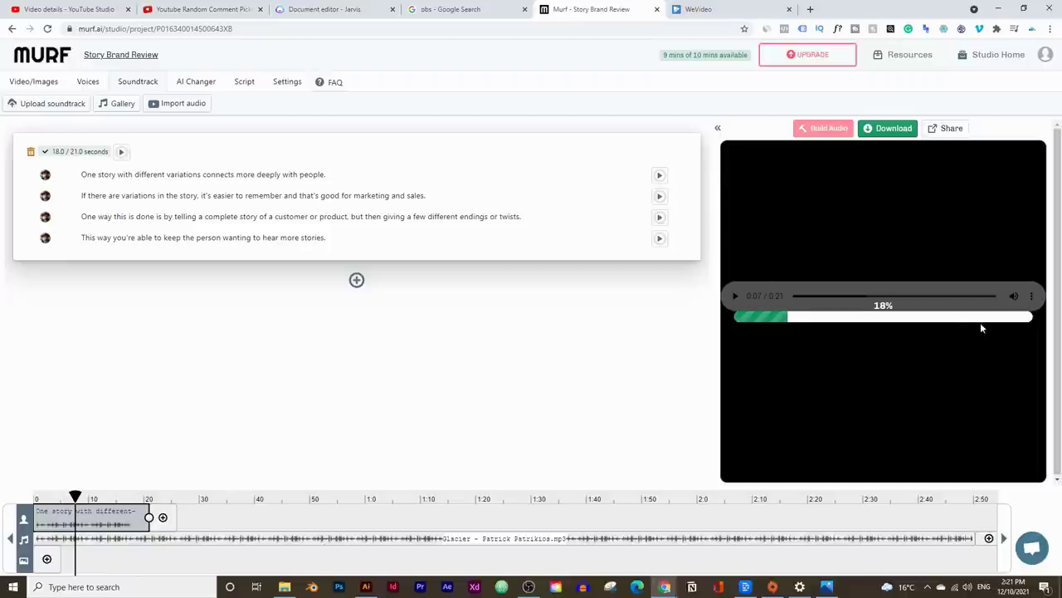
click(736, 297)
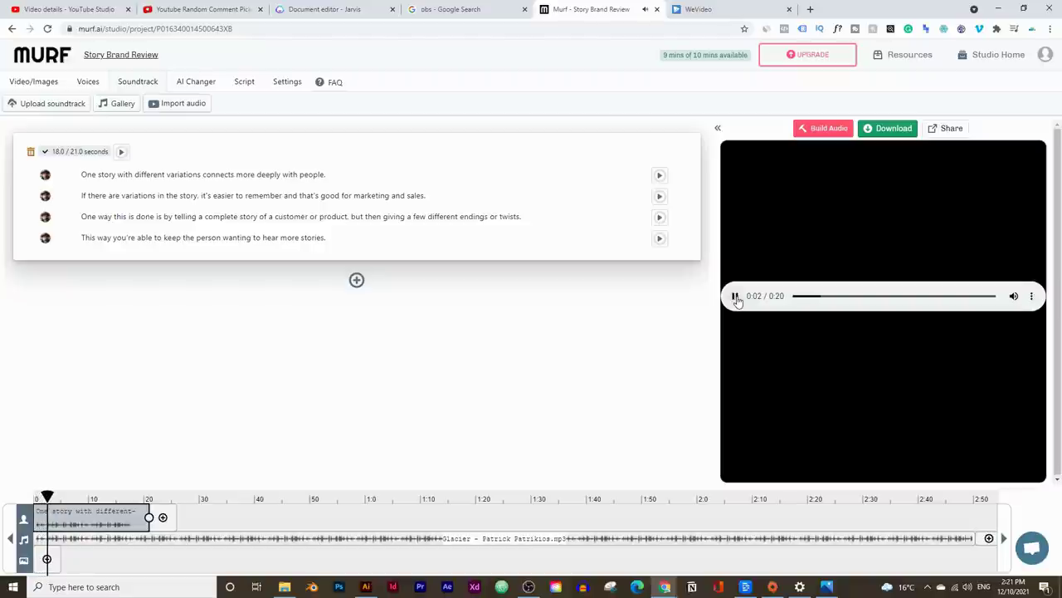
click(735, 298)
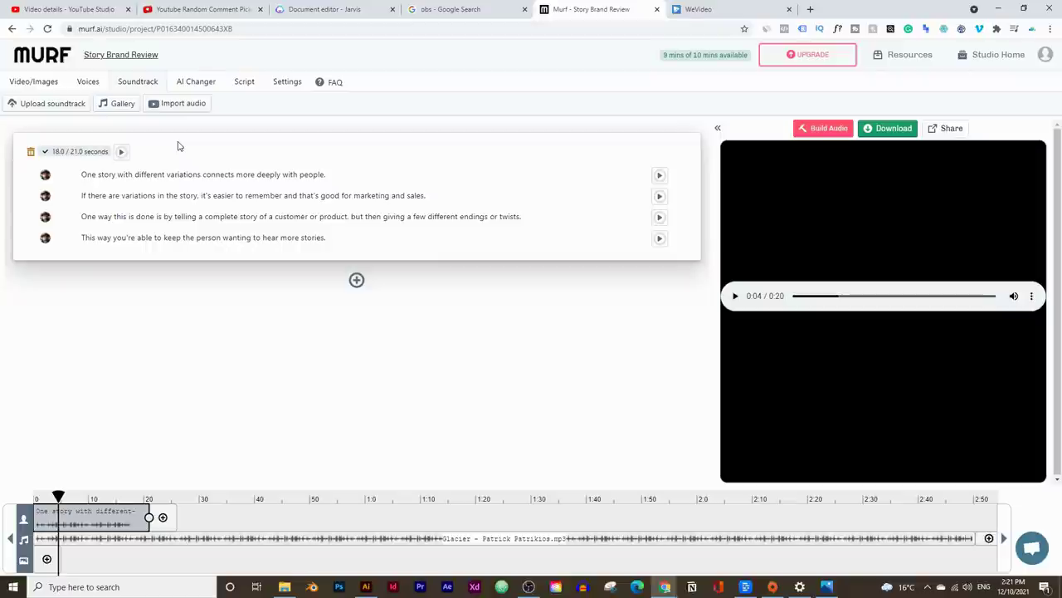
- Delete the Glacier soundtrack from the timeline
click(106, 539)
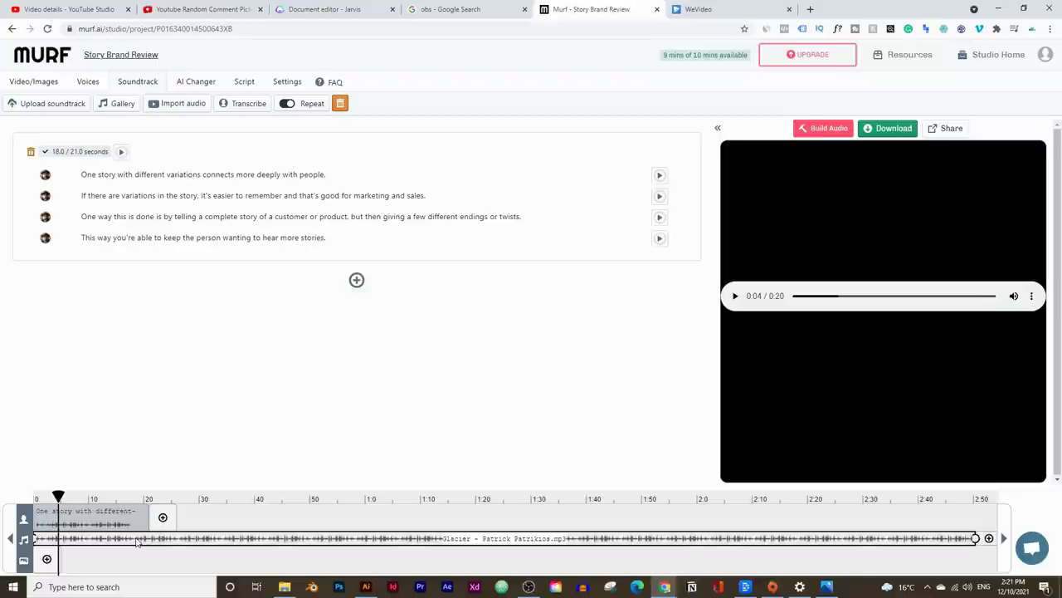
right_click(137, 540)
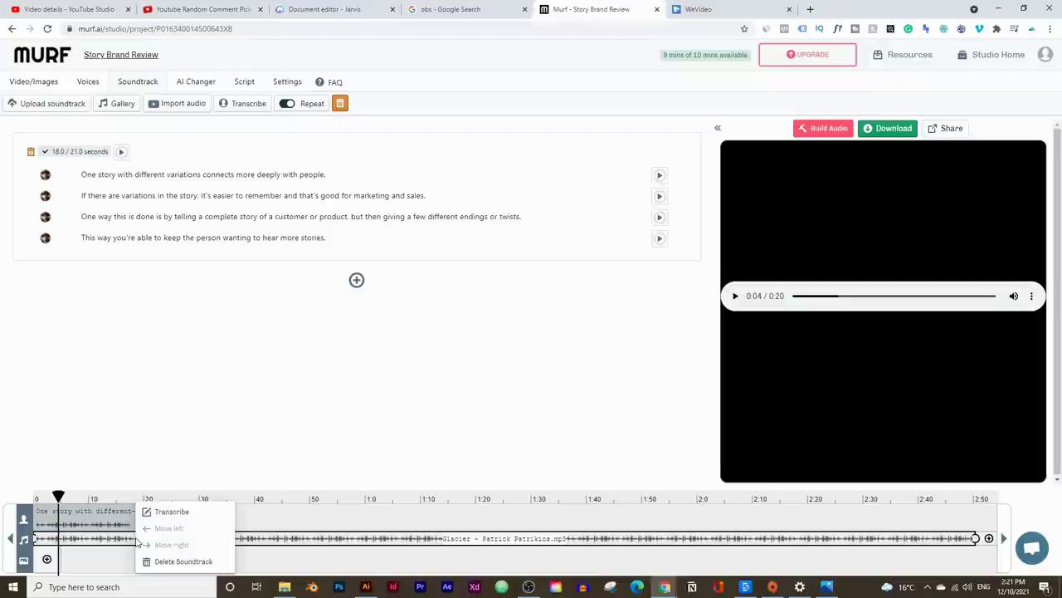
click(172, 562)
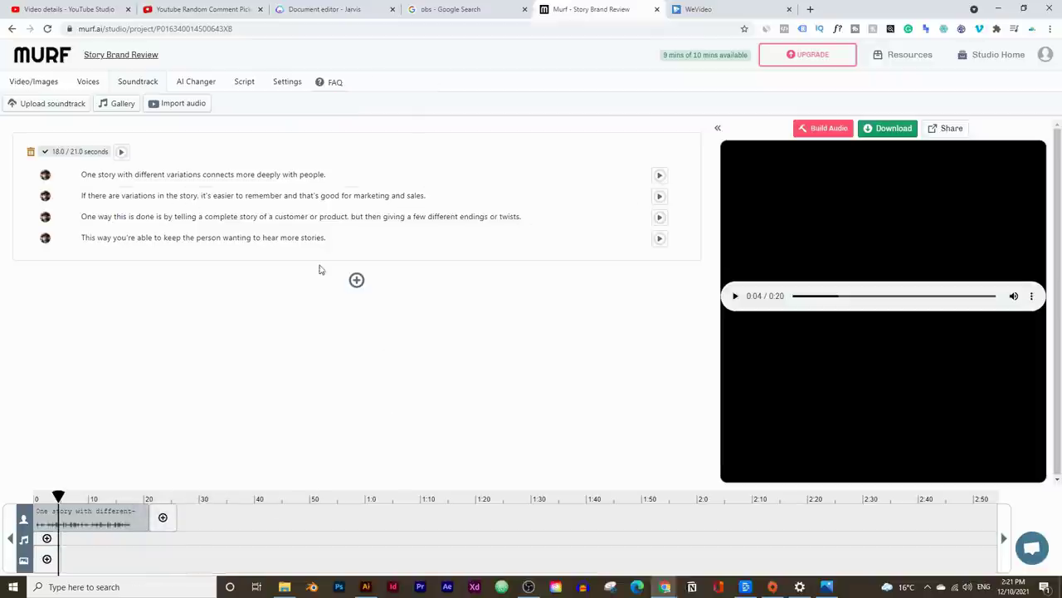
- Add an empty second voice block and copy the Jarvis document's paragraph beginning "This method is done all the time by TV shows"
click(356, 279)
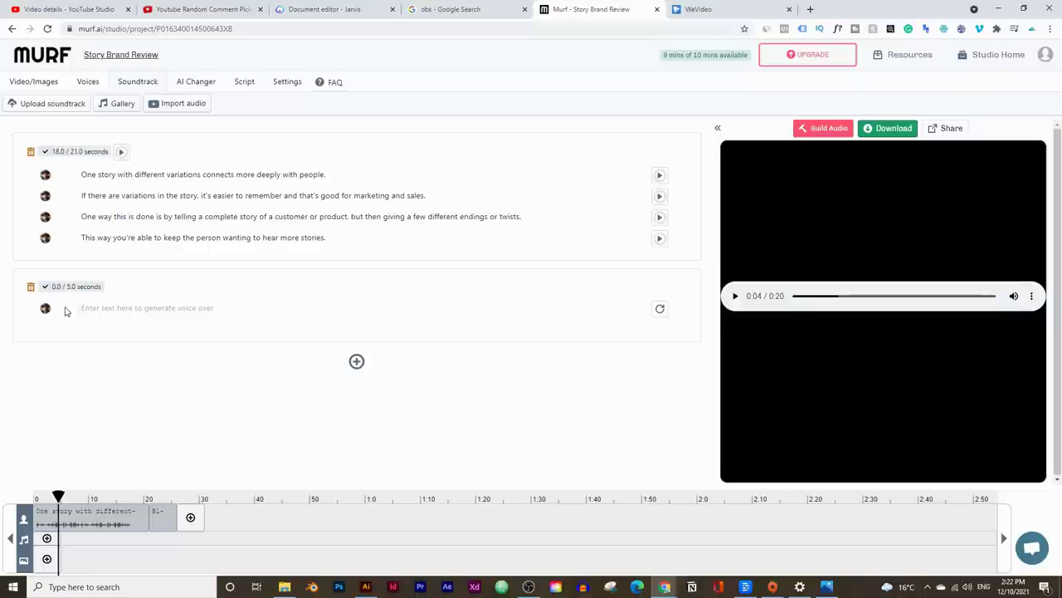
click(150, 322)
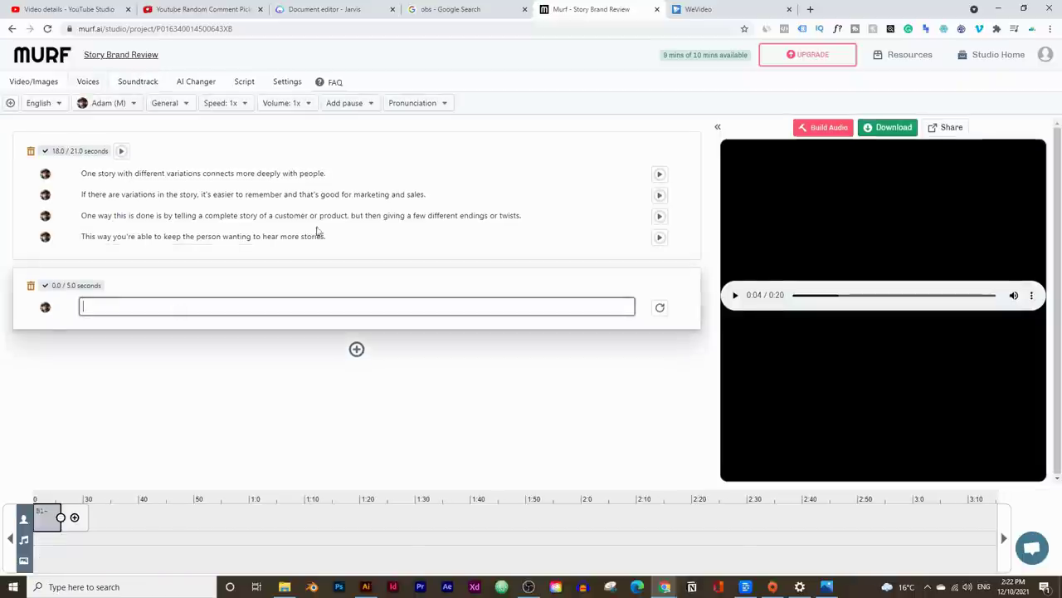
click(319, 12)
scroll(498, 291, down, 1)
drag(612, 474, 389, 407)
right_click(449, 440)
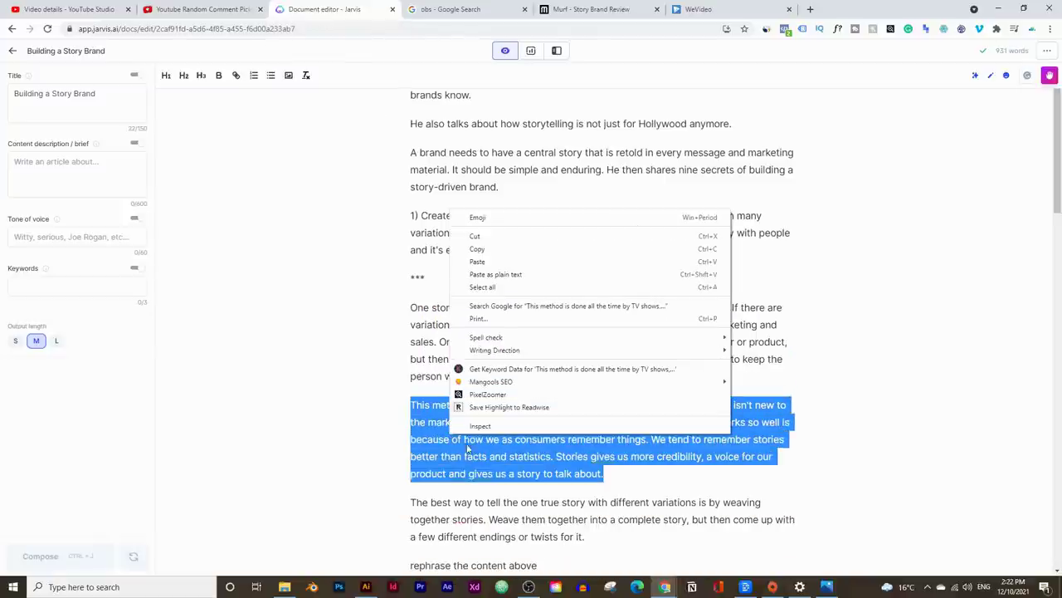
click(473, 246)
- Return to the Murf project and paste the copied paragraph into the empty second block
click(591, 12)
click(106, 305)
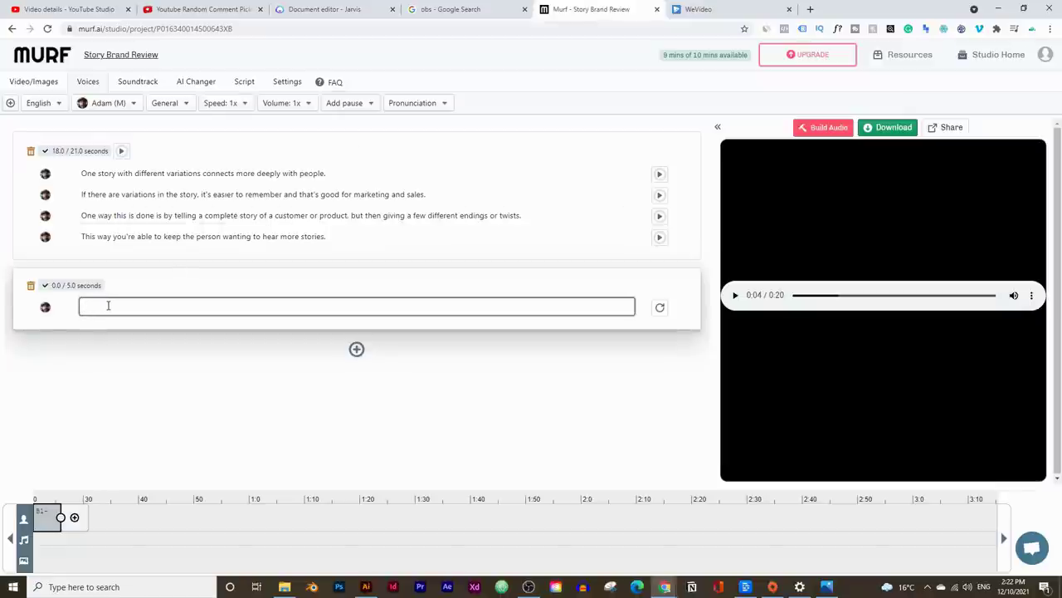
right_click(108, 305)
click(132, 388)
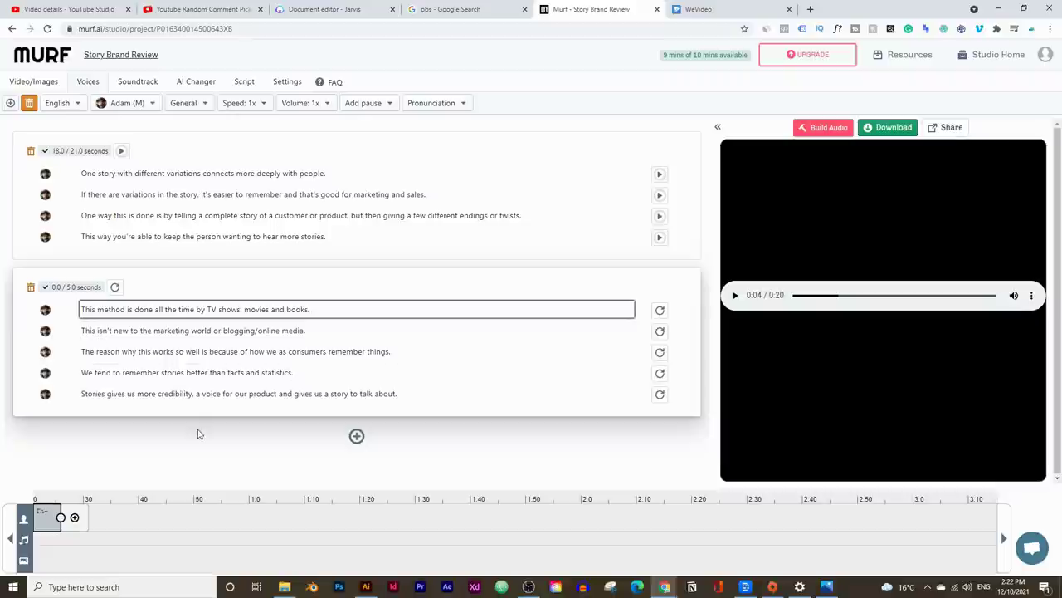
- Build the audio for both text blocks and play the combined voice-over through to its end
click(372, 205)
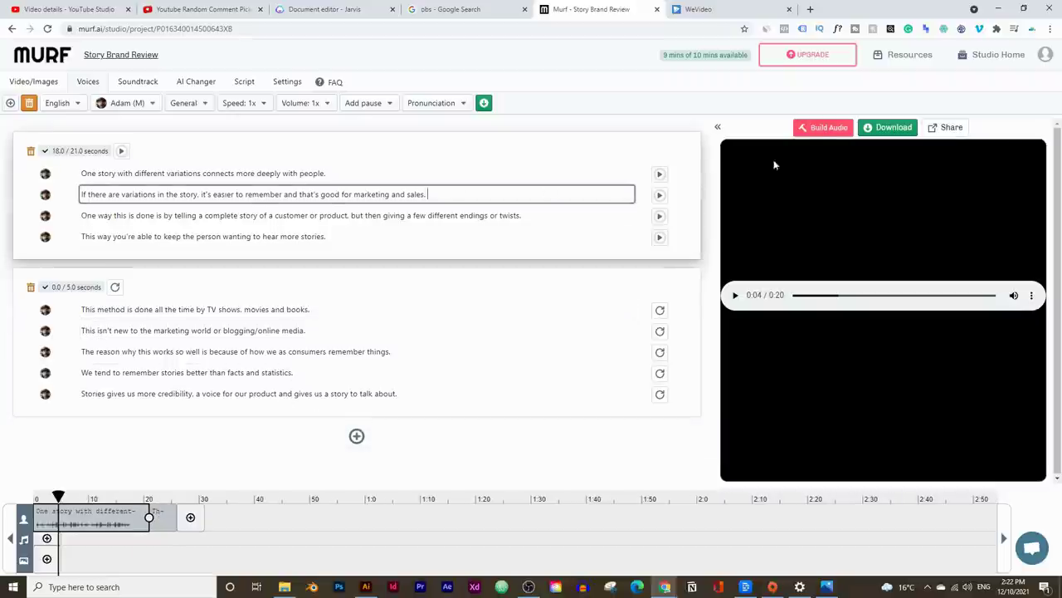
click(809, 128)
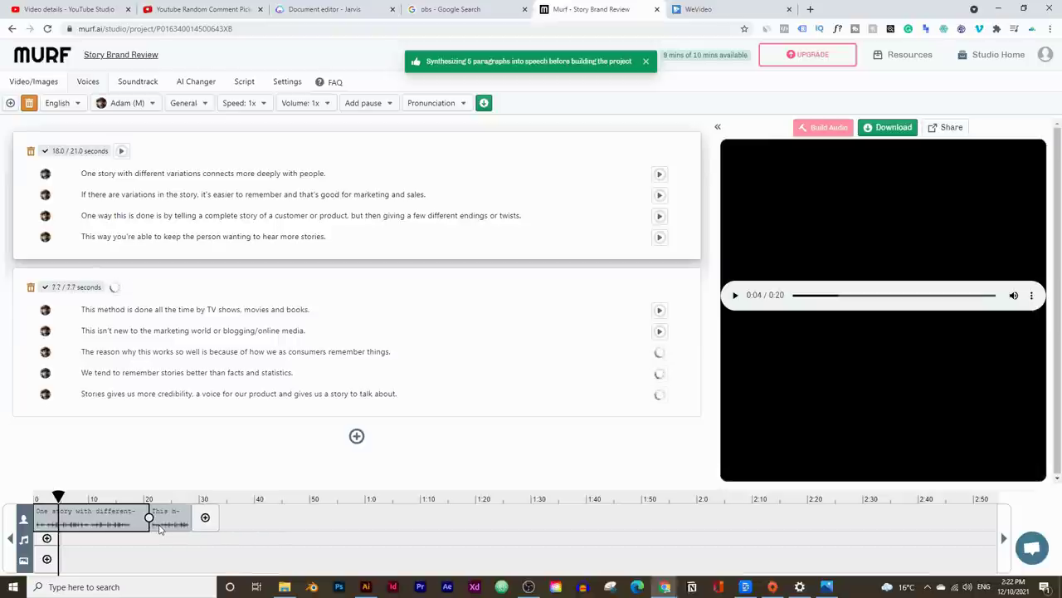
click(200, 523)
click(79, 515)
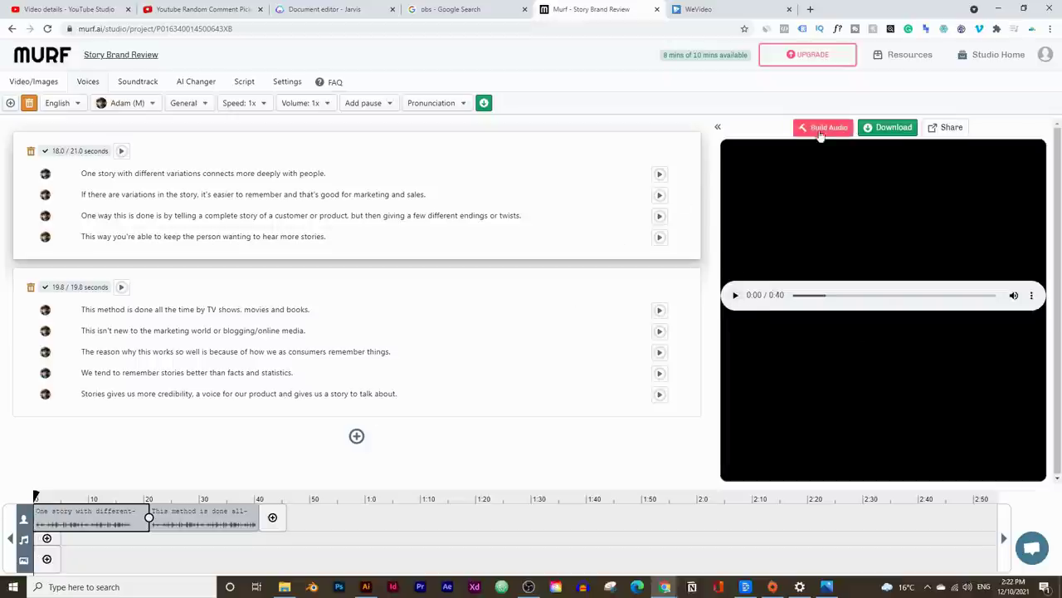
click(823, 128)
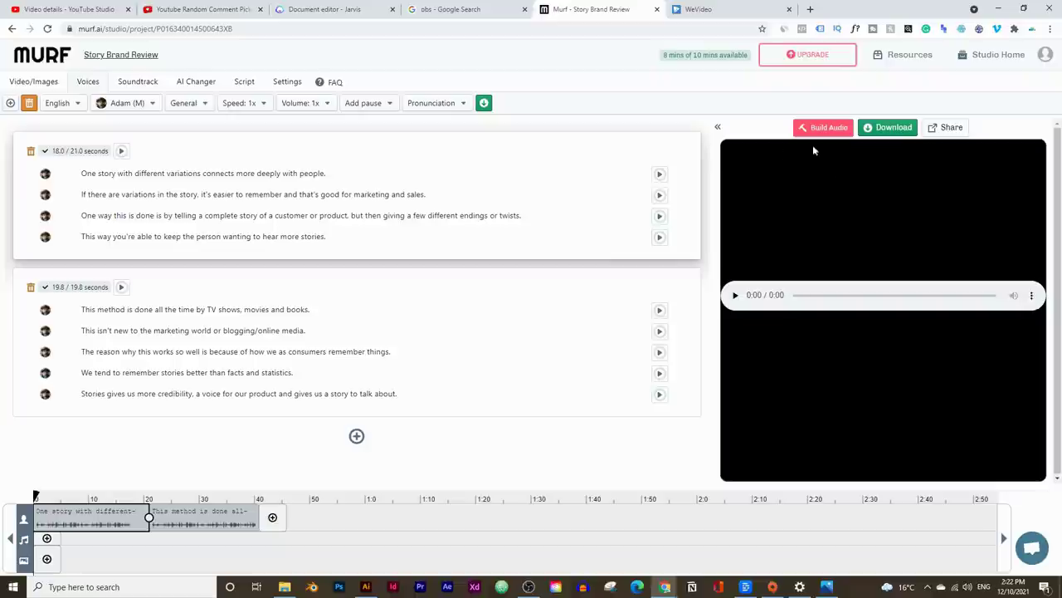
click(736, 296)
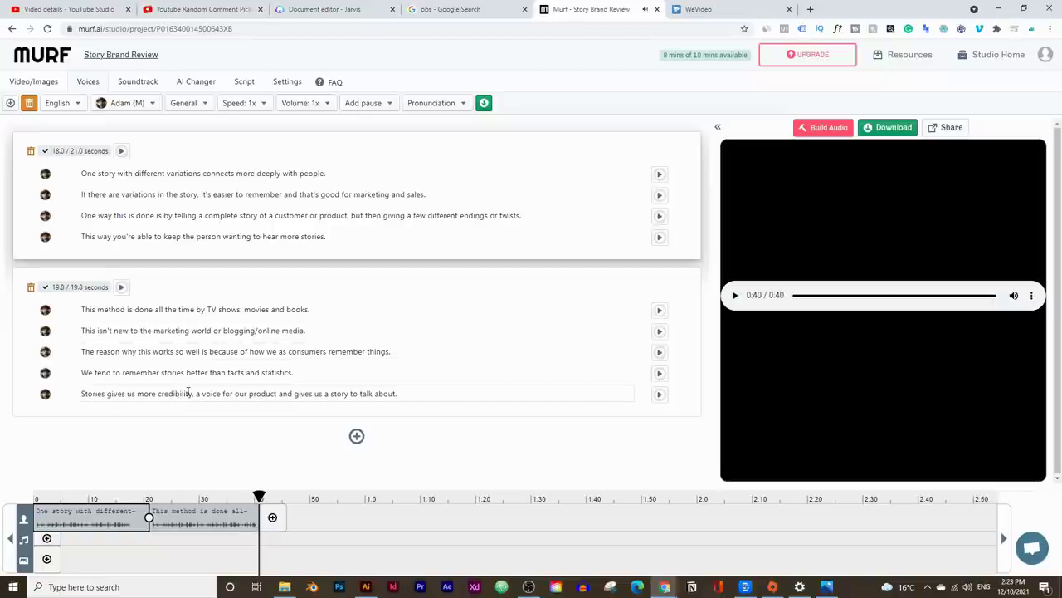
- Retype the slash in "blogging/online media" in the second block and listen to that sentence on its own
click(257, 329)
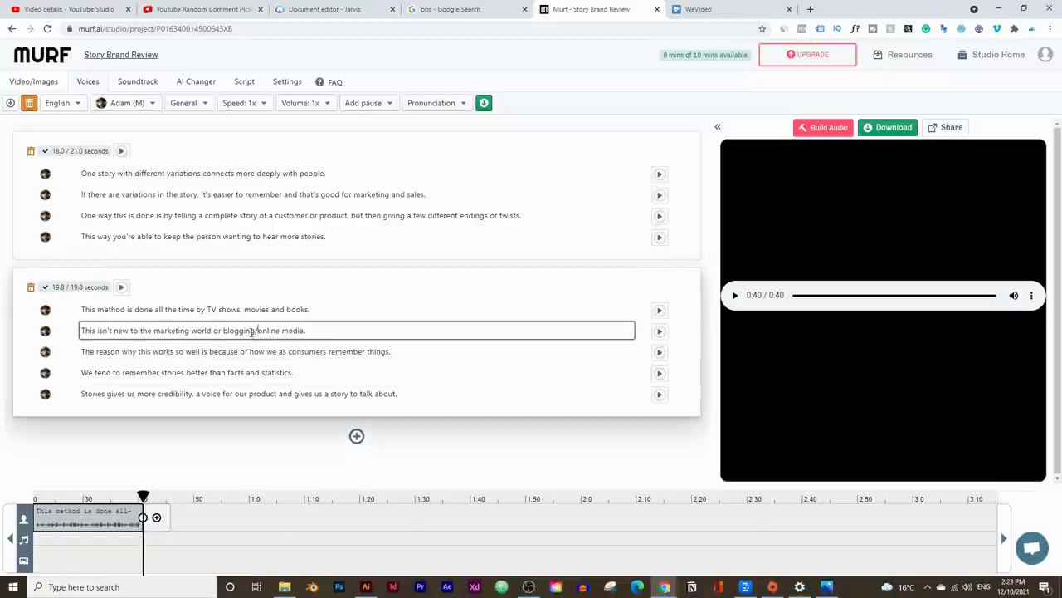
key(BackSpace)
text(/)
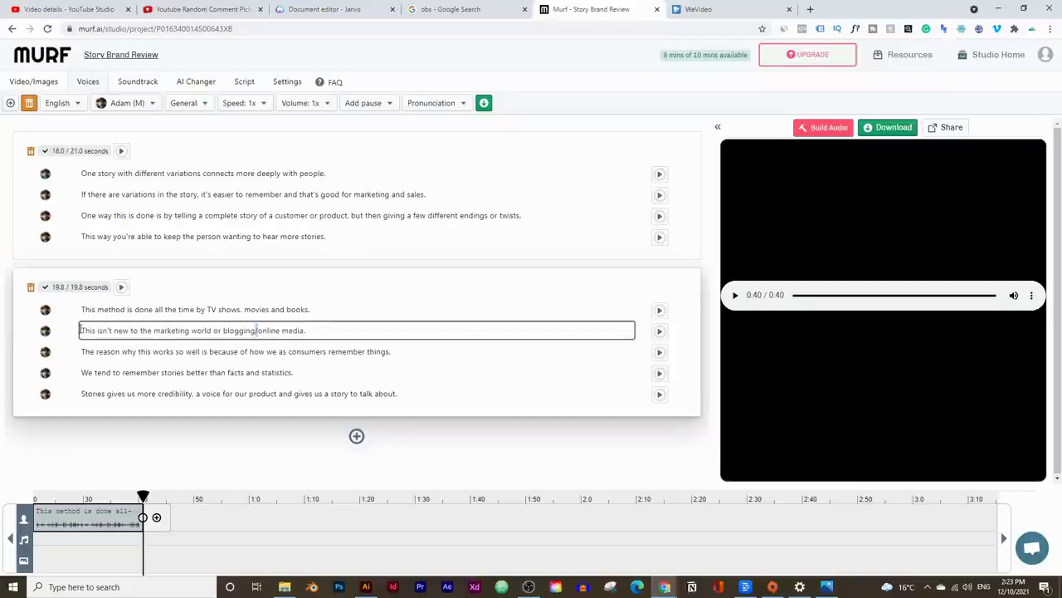
click(659, 333)
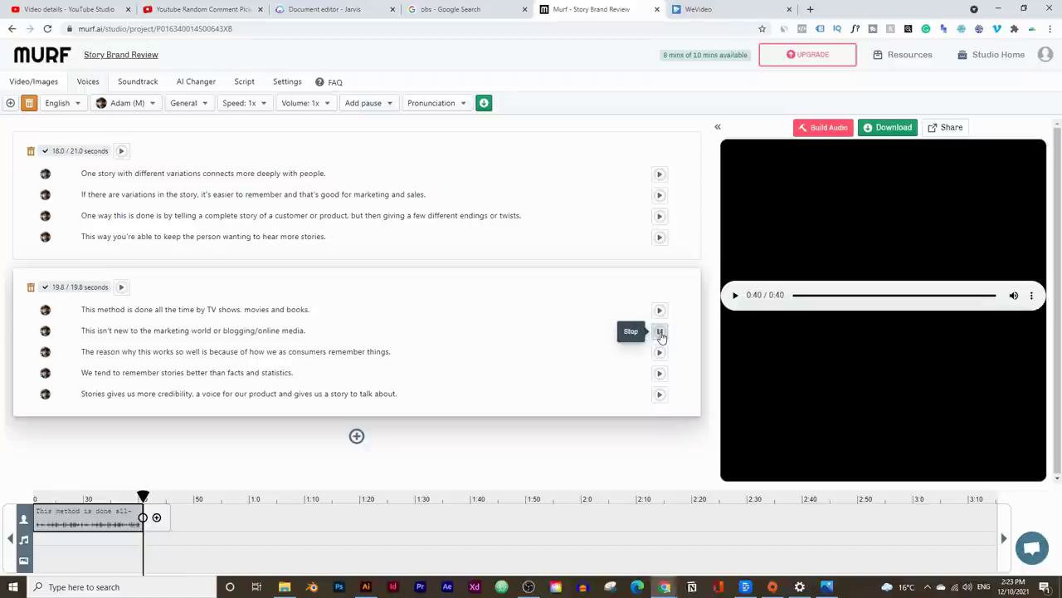
click(661, 333)
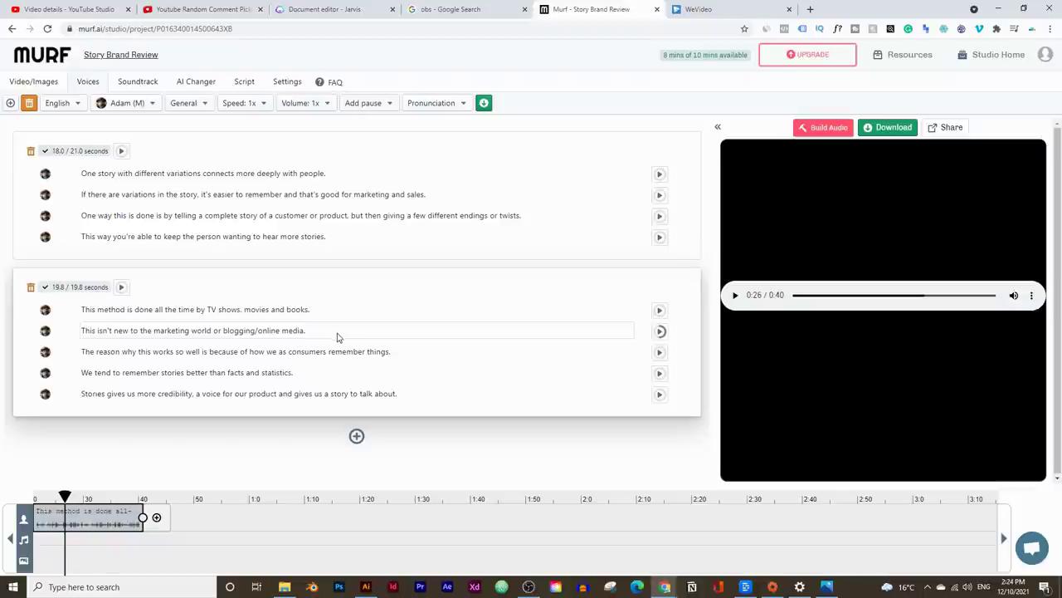
- Try to download the voice-over and dismiss the upgrade offer
click(887, 128)
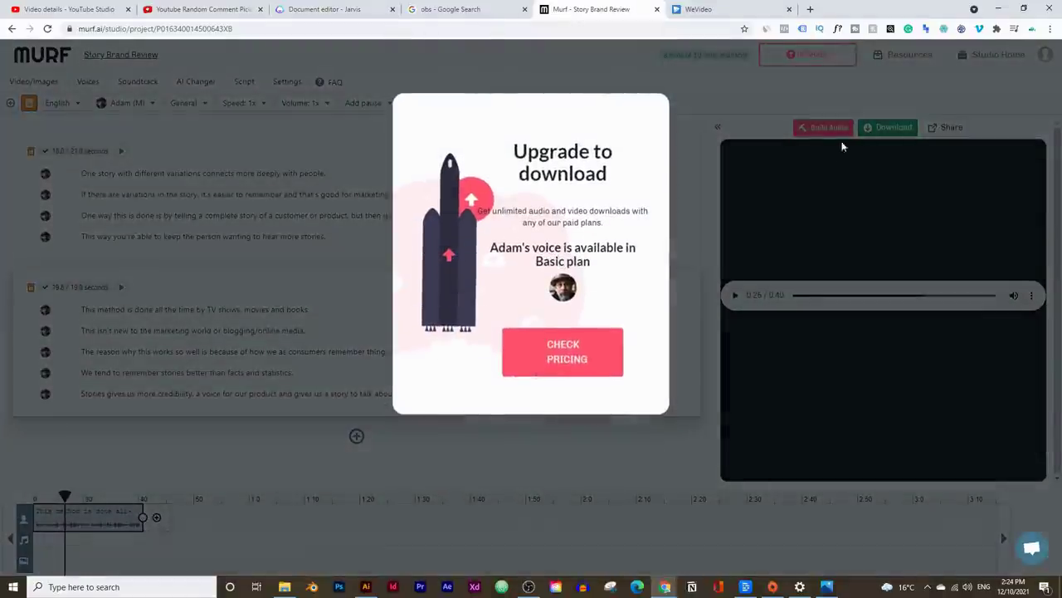
click(693, 219)
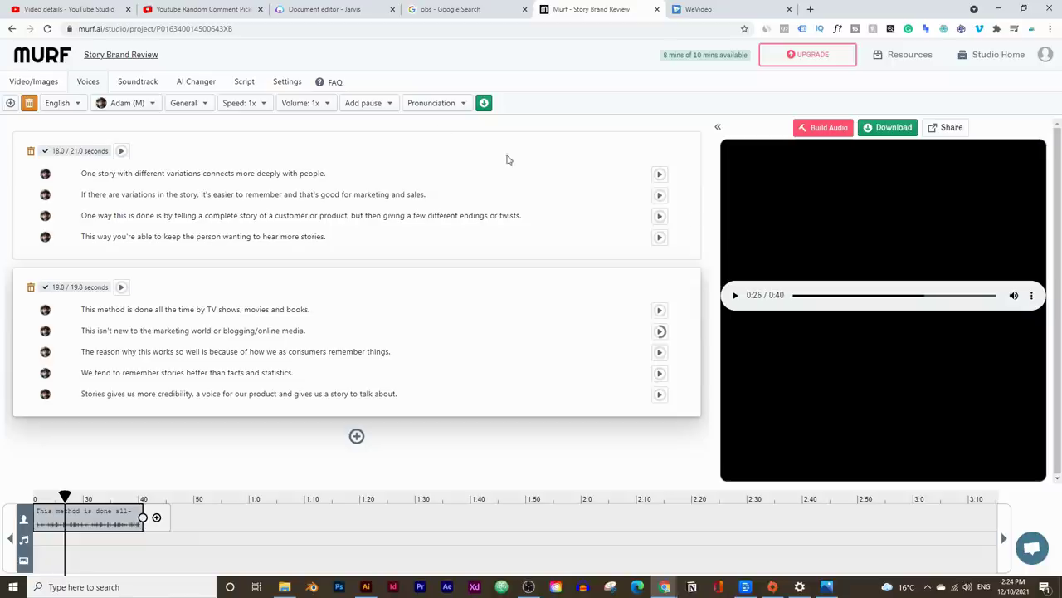
- Open the OBS Studio website from the Google results and bring up the OBS program window over it
click(465, 10)
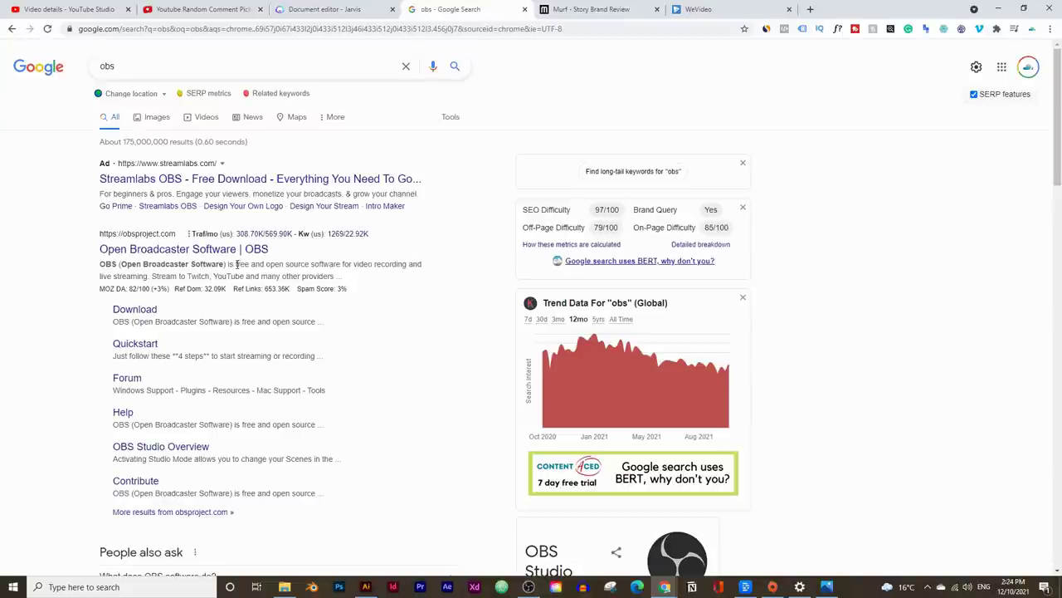
click(103, 251)
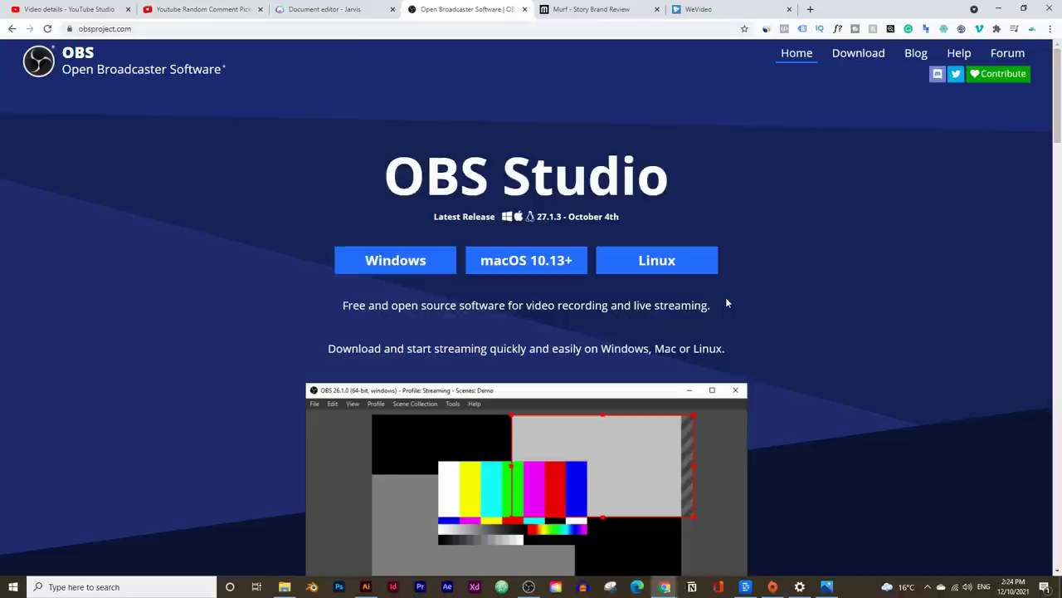
click(529, 587)
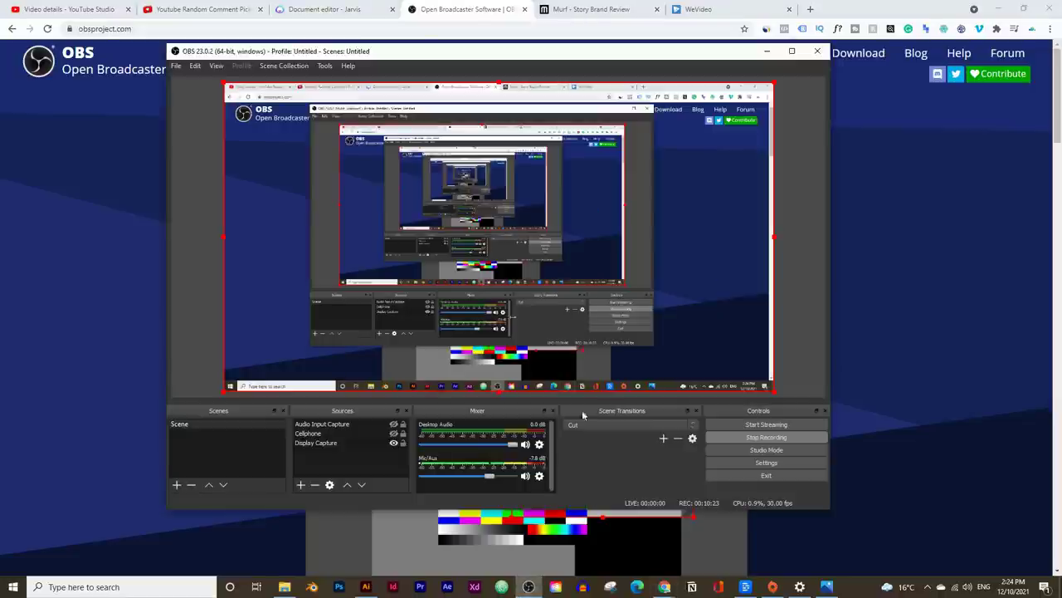
drag(588, 54, 619, 75)
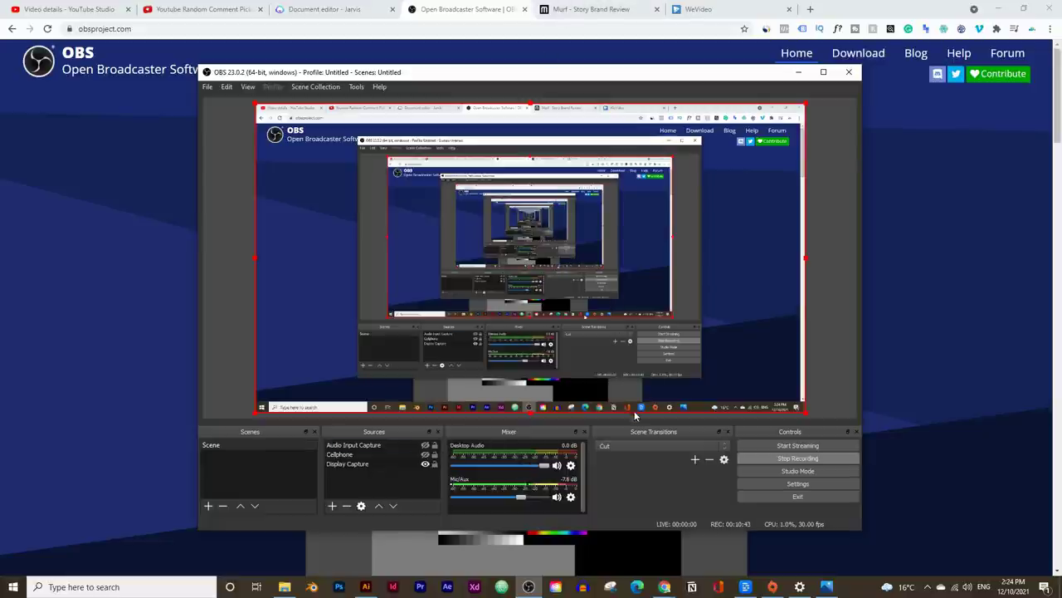
drag(490, 73, 473, 63)
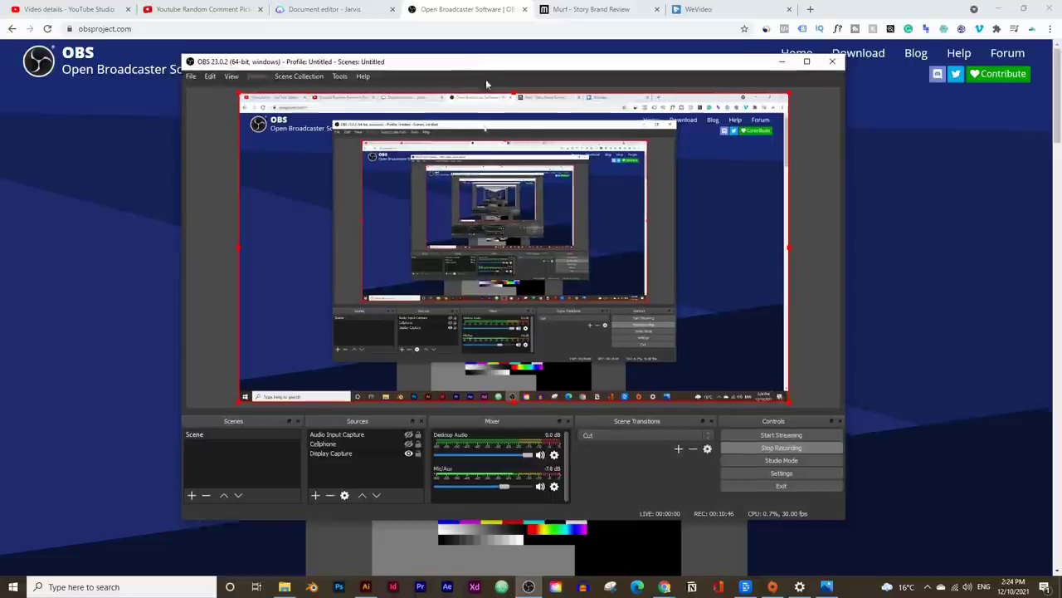
- Look at the setup for a new Audio Output Capture source in OBS, cancel it and return to the Murf project
click(318, 495)
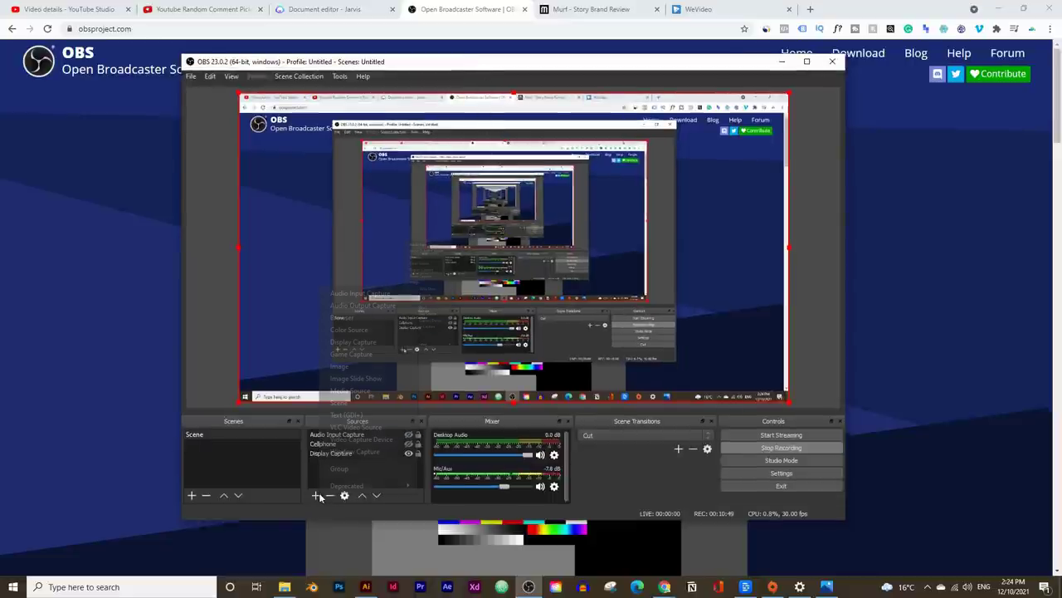
click(368, 306)
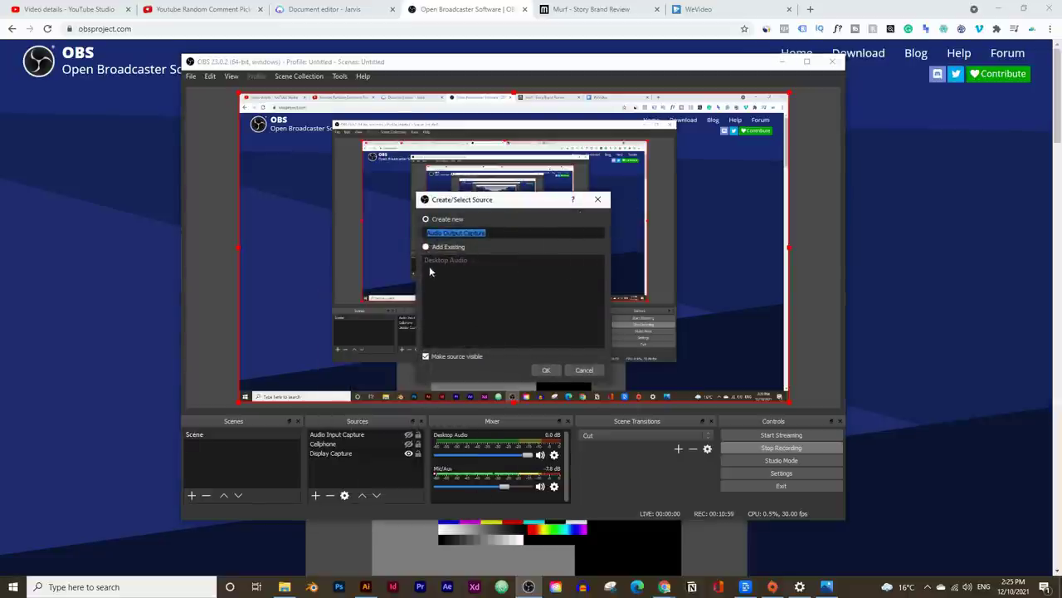
click(600, 200)
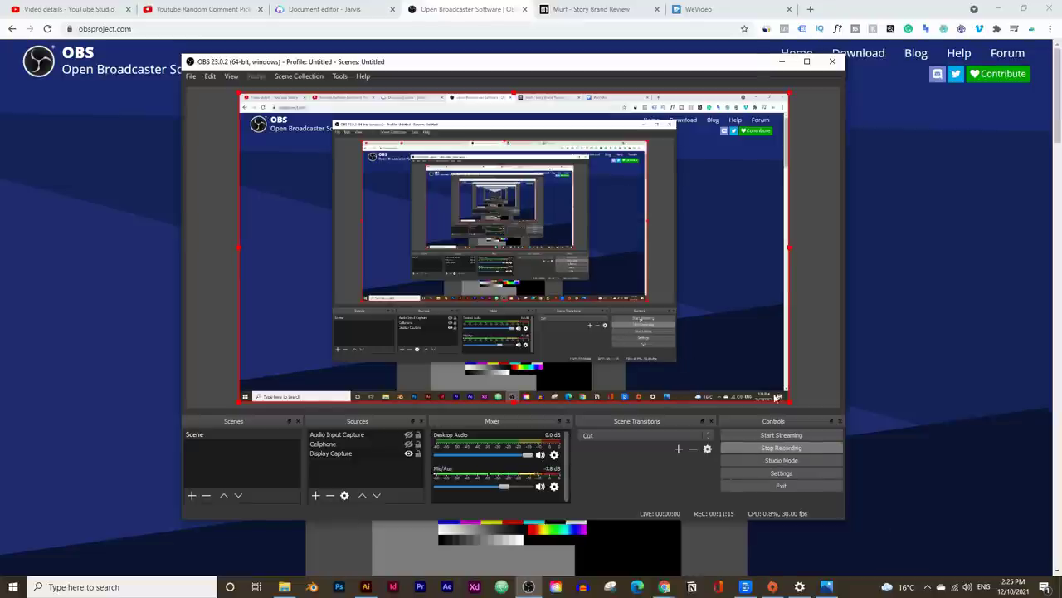
click(781, 61)
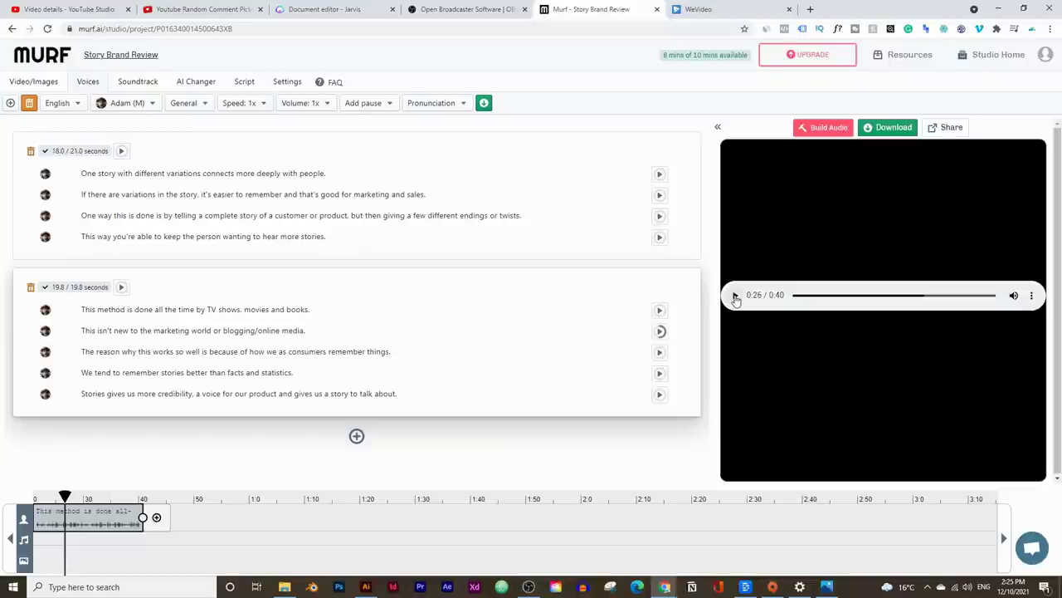
click(551, 220)
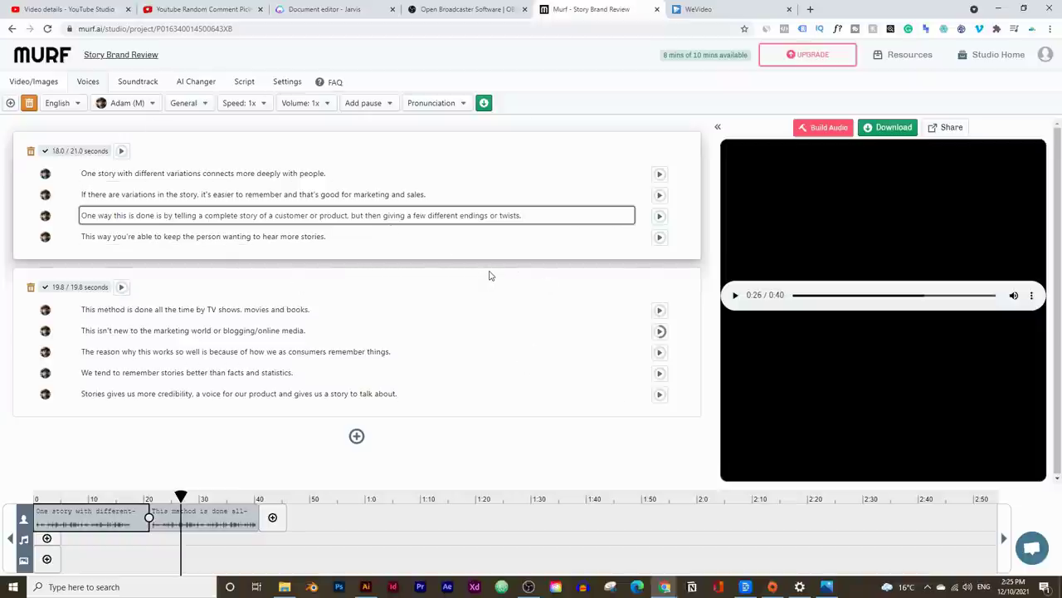
- Review the OBS window and the OBS Studio website once more, and go back to the Murf project
click(529, 587)
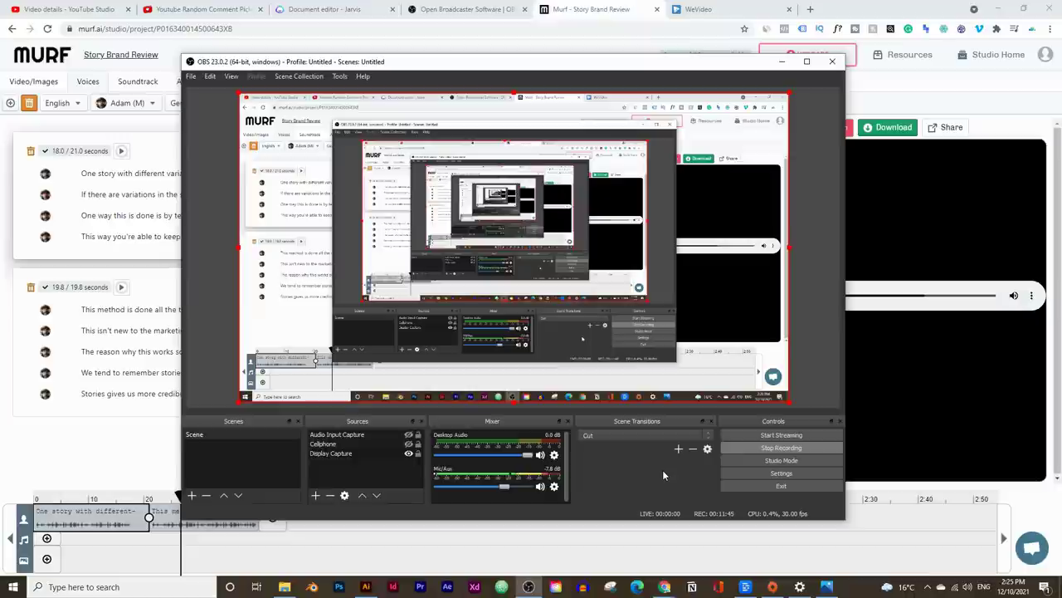
click(781, 62)
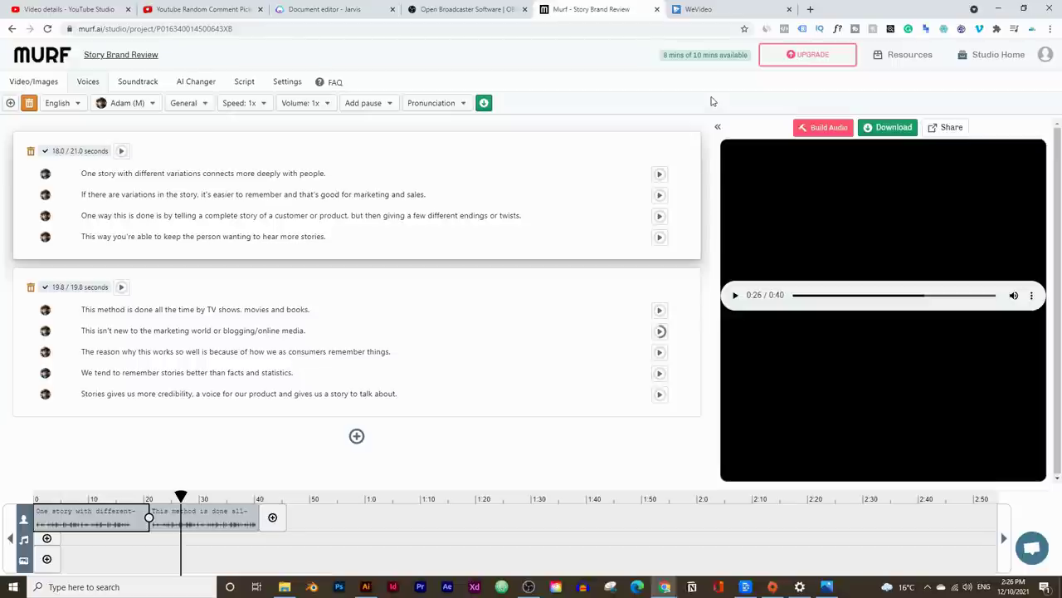
click(446, 12)
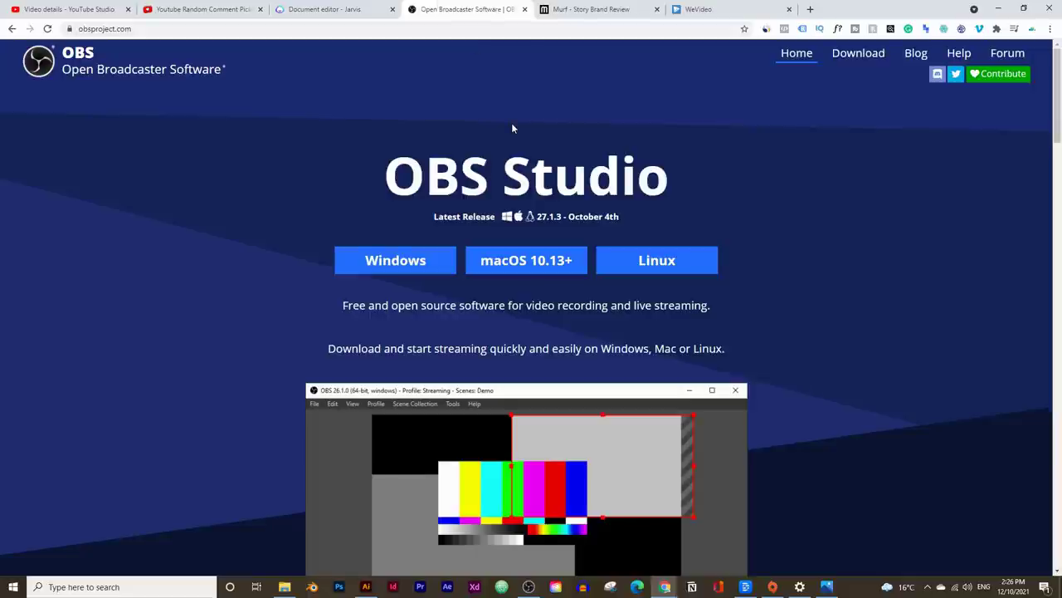
click(585, 9)
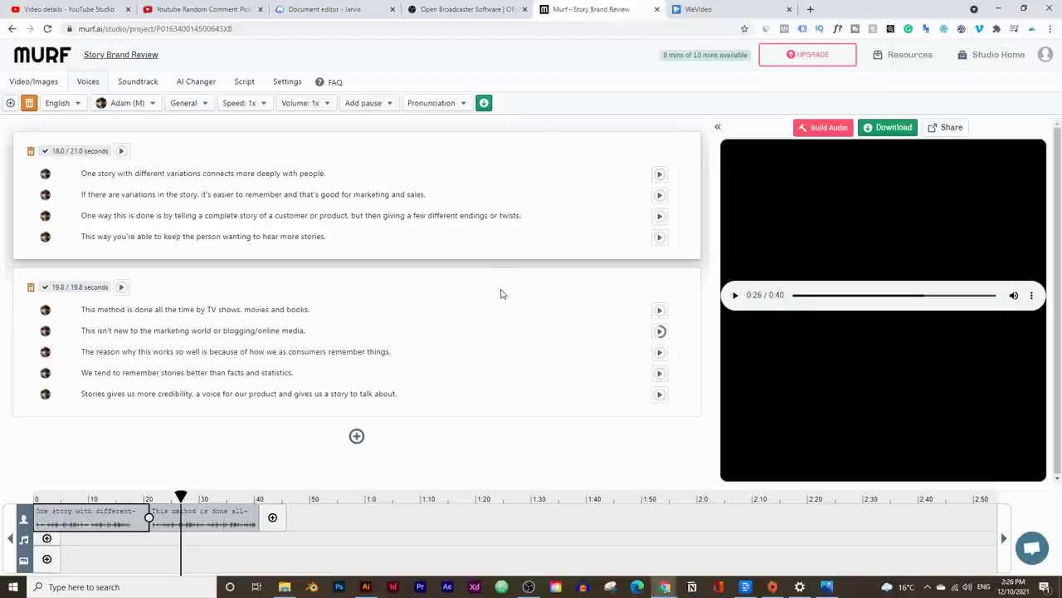